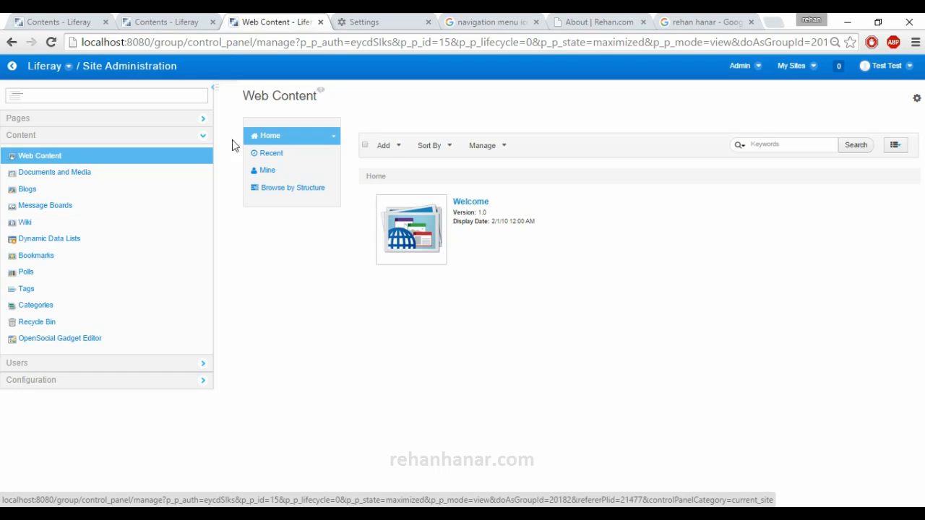
- Start a new web content article based on the Basic Web Content - 6.2.3.1 structure
left_click(388, 147)
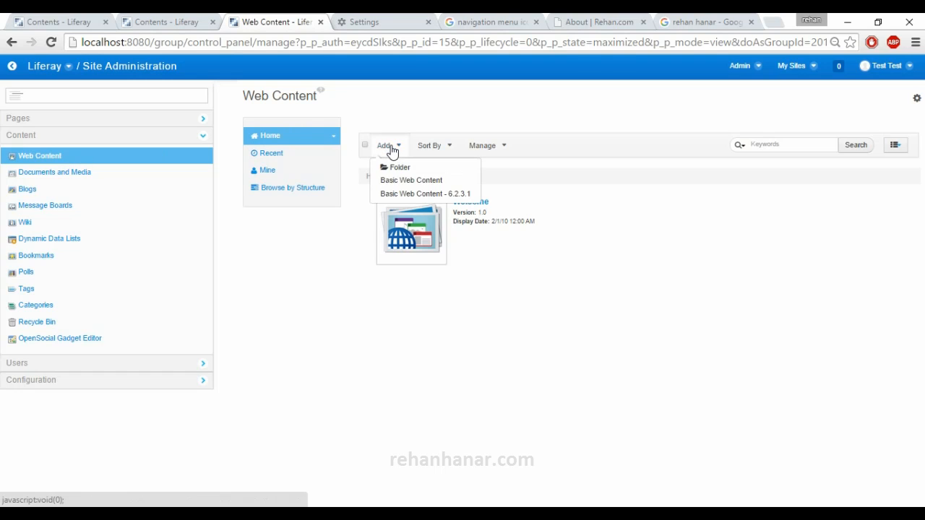
left_click(420, 196)
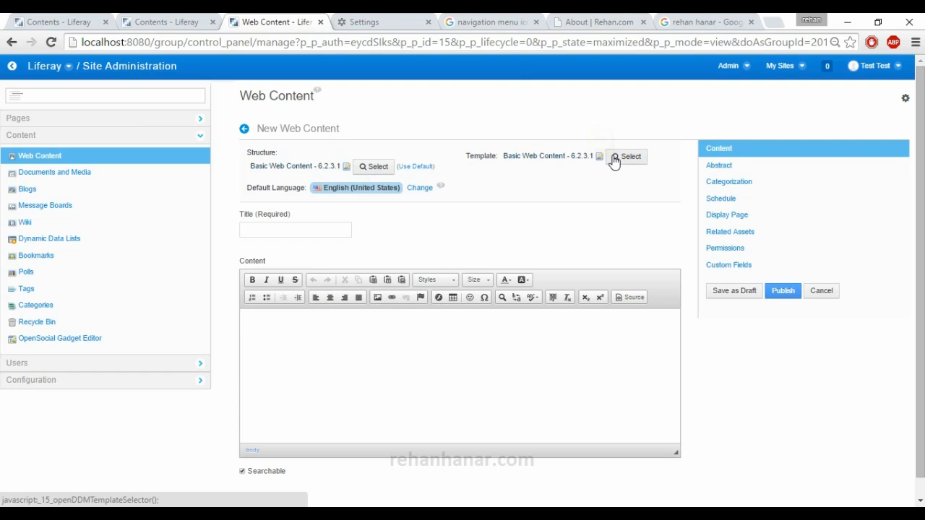
left_click(301, 237)
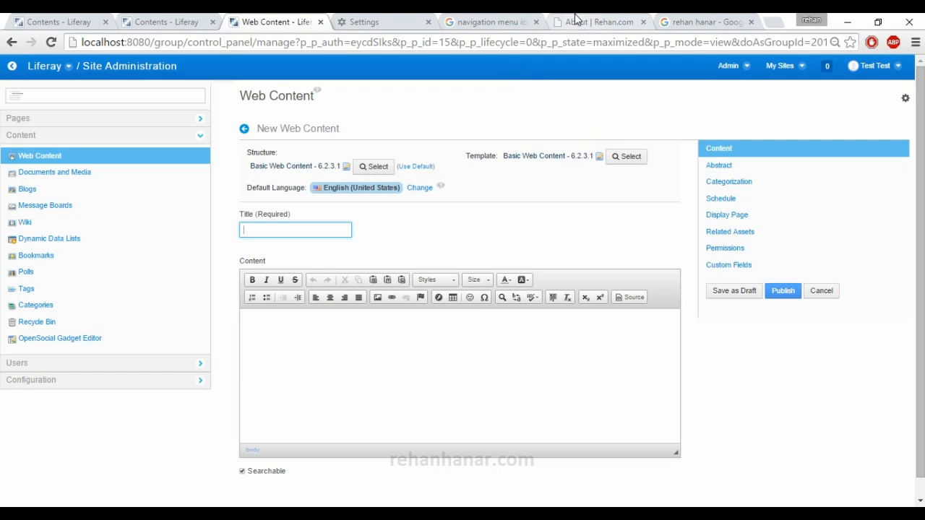
left_click(364, 362)
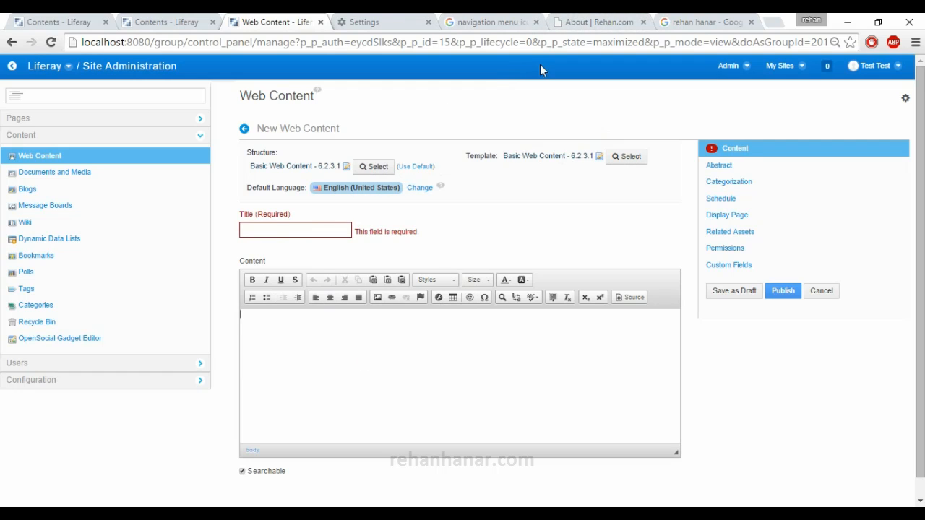
- Copy both biography paragraphs from the already open About page and paste them into the new article's content
left_click(589, 21)
left_click(400, 273)
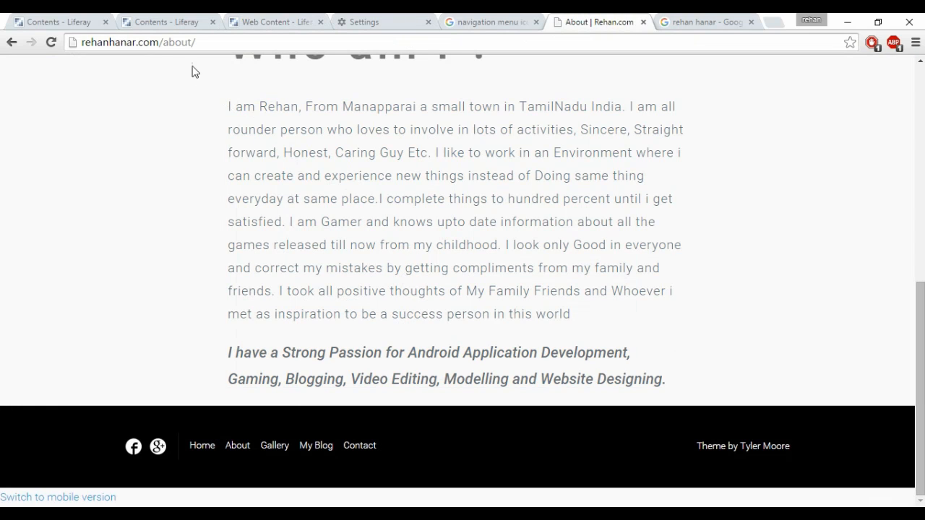
left_click(228, 105)
left_click_drag(229, 106, 682, 383)
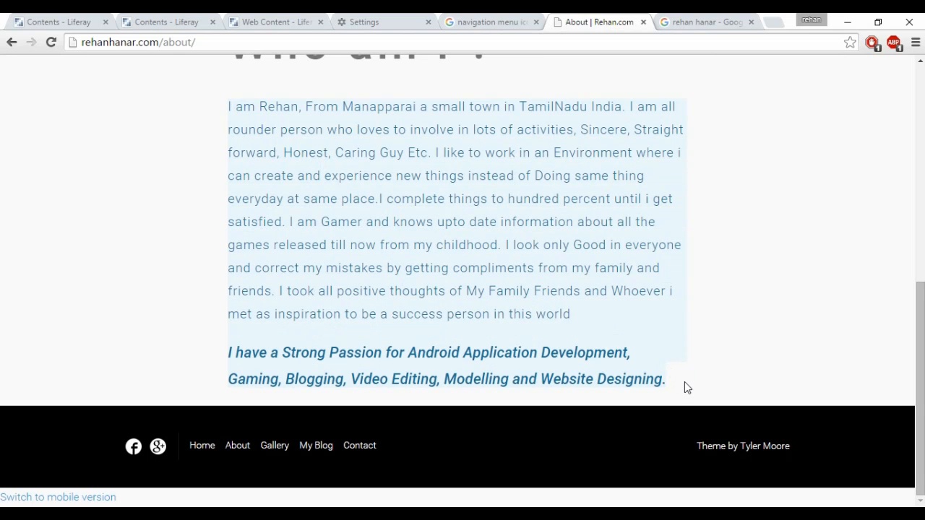
left_click(253, 21)
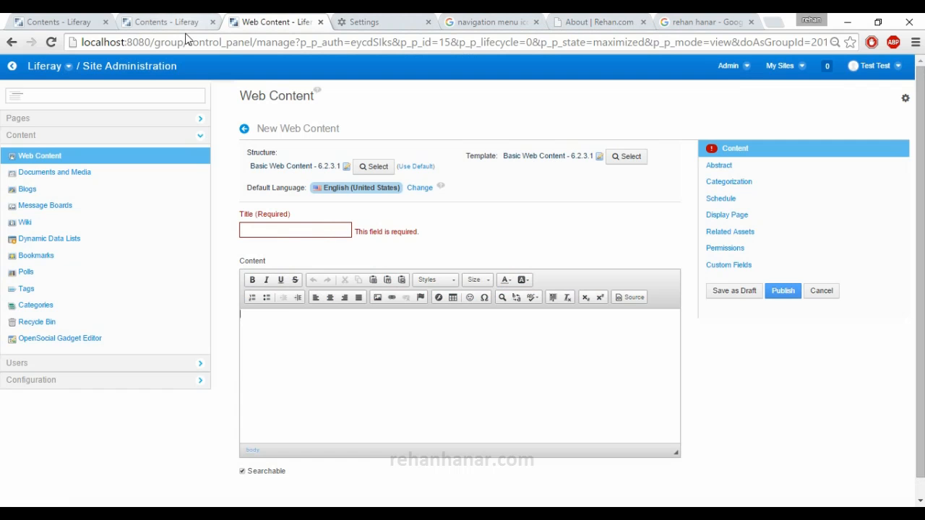
left_click(305, 346)
key("ctrl+v")
- Review the pasted text, inspect its HTML source and return to the formatted view
scroll(336, 353, "up", 2)
scroll(455, 402, "down", 5)
left_click_drag(455, 403, 243, 288)
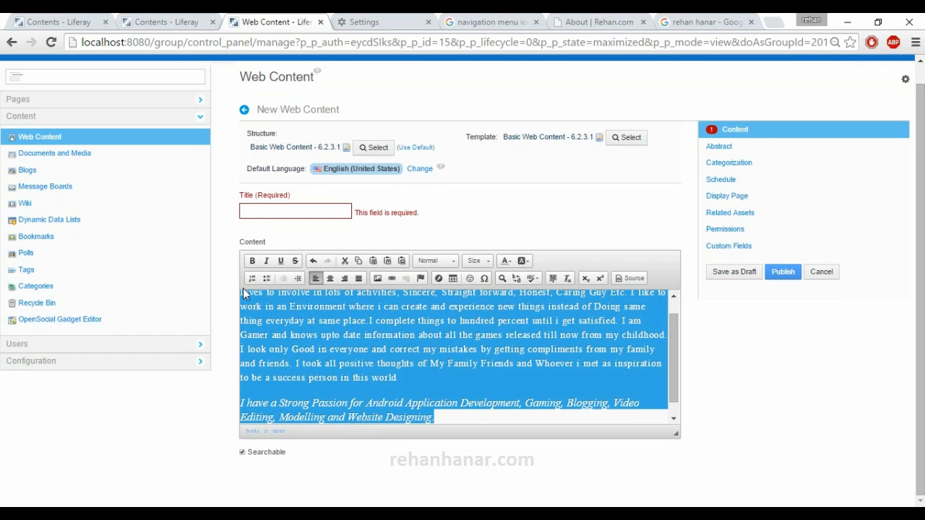
left_click(618, 279)
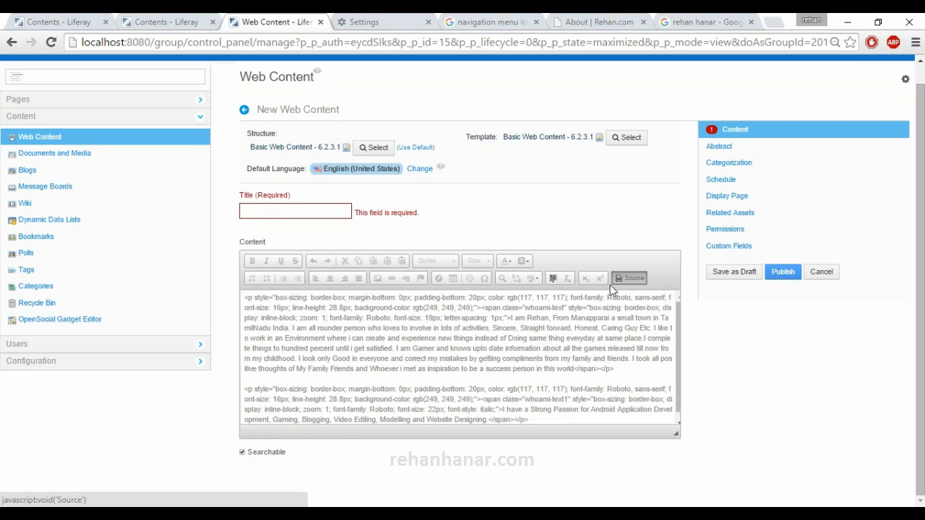
scroll(288, 330, "down", 1)
scroll(287, 330, "up", 1)
scroll(288, 330, "down", 1)
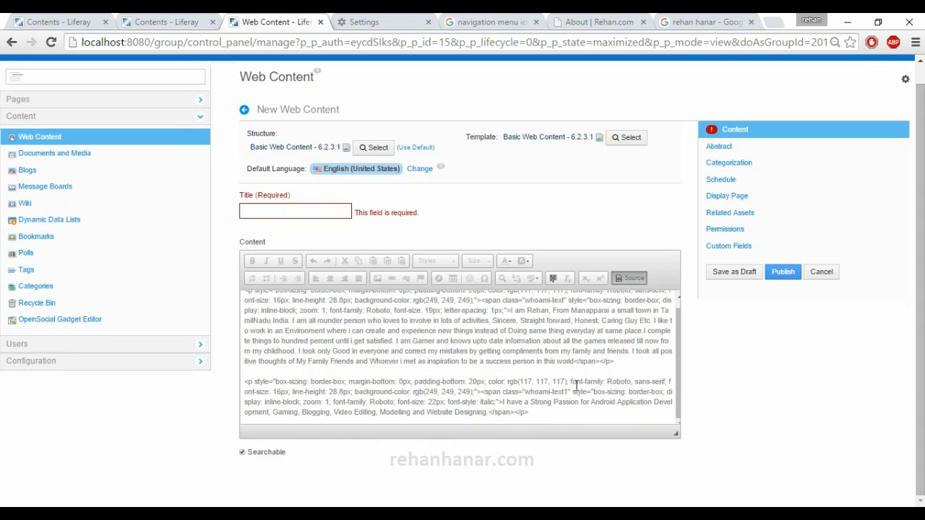
left_click_drag(536, 416, 209, 266)
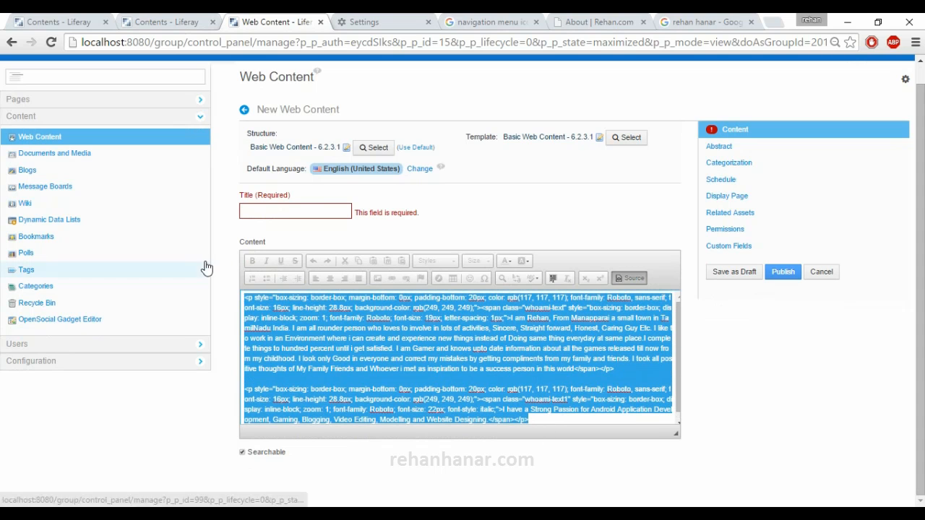
left_click(633, 279)
scroll(477, 380, "down", 1)
scroll(477, 381, "up", 1)
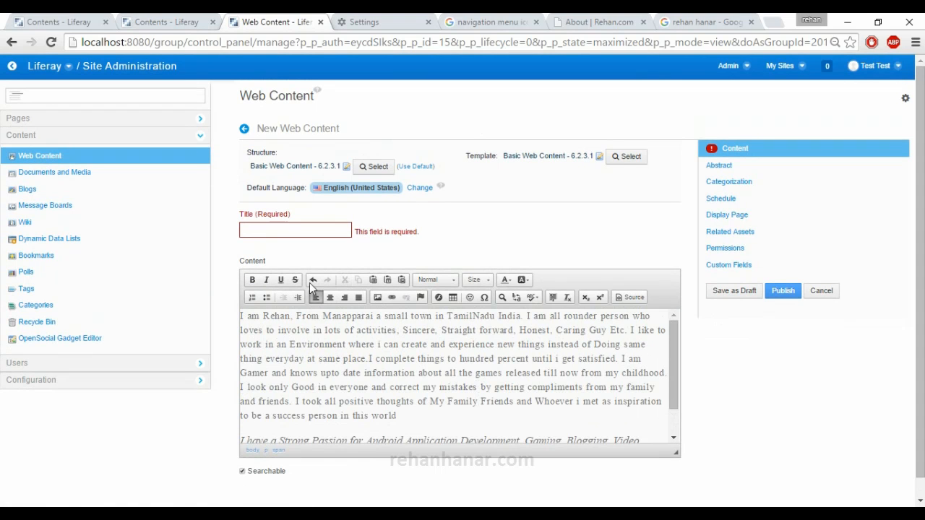
- Title the article "About me"
left_click(296, 228)
type("About")
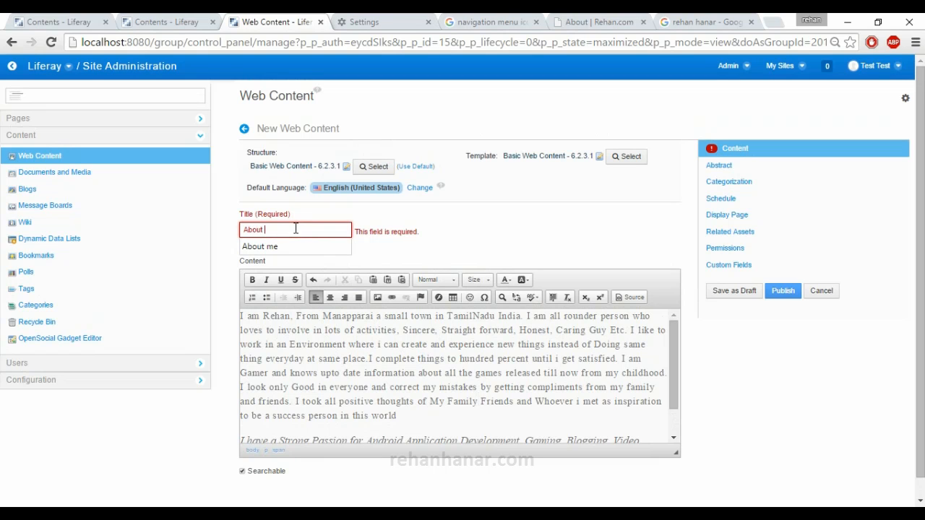
key("Down")
key("Return")
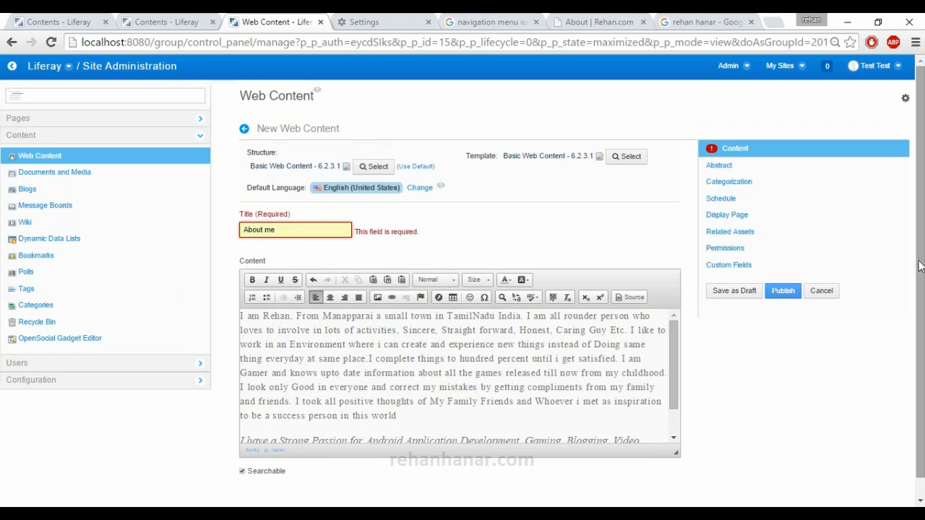
- Write an abstract summary starting "This is About" plus the person's full name, and enable Use Small Image
left_click(735, 170)
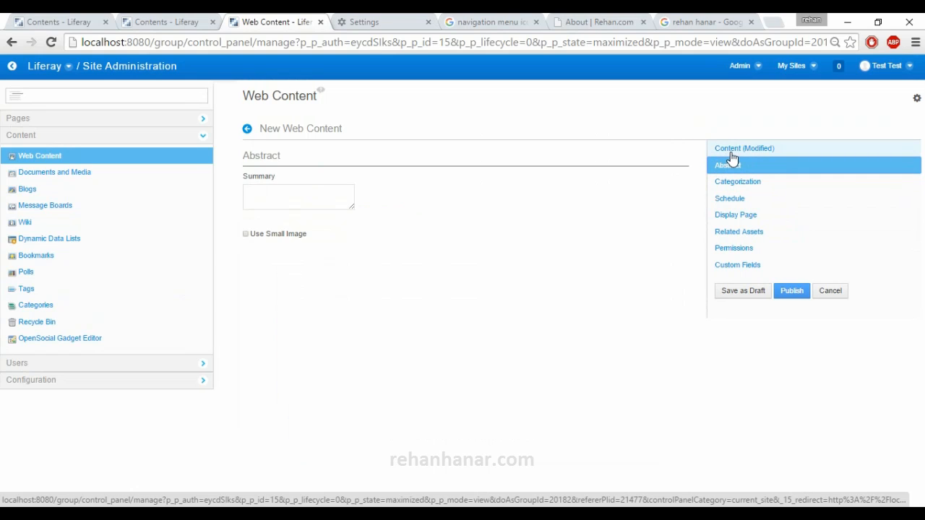
left_click(304, 208)
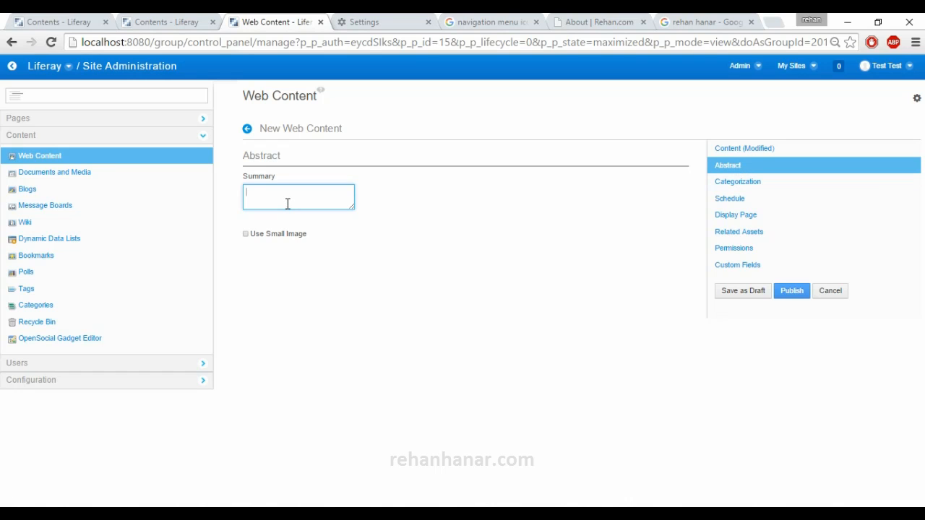
type("This is About Rehan Hanar")
left_click(296, 239)
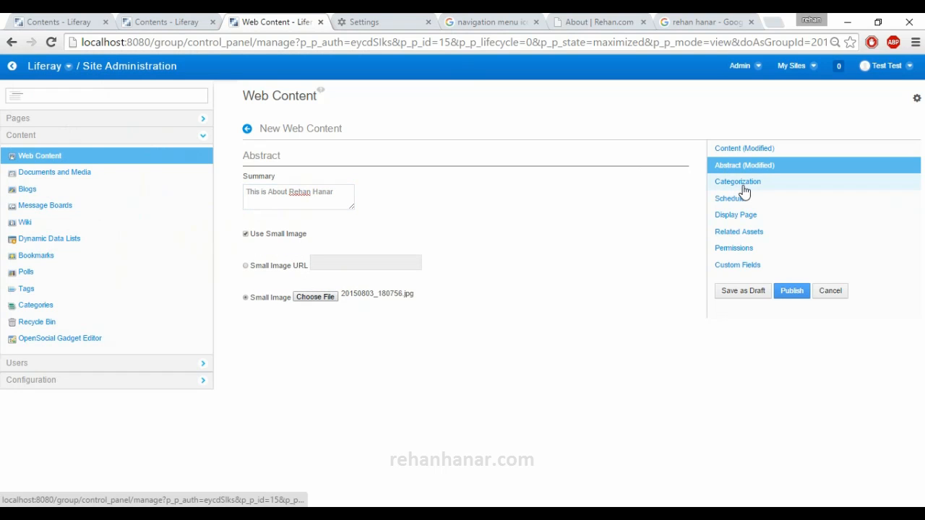
- Add a categorization tag reading "About", the person's first name and "Web content", keeping the General type
left_click(743, 186)
left_click(283, 194)
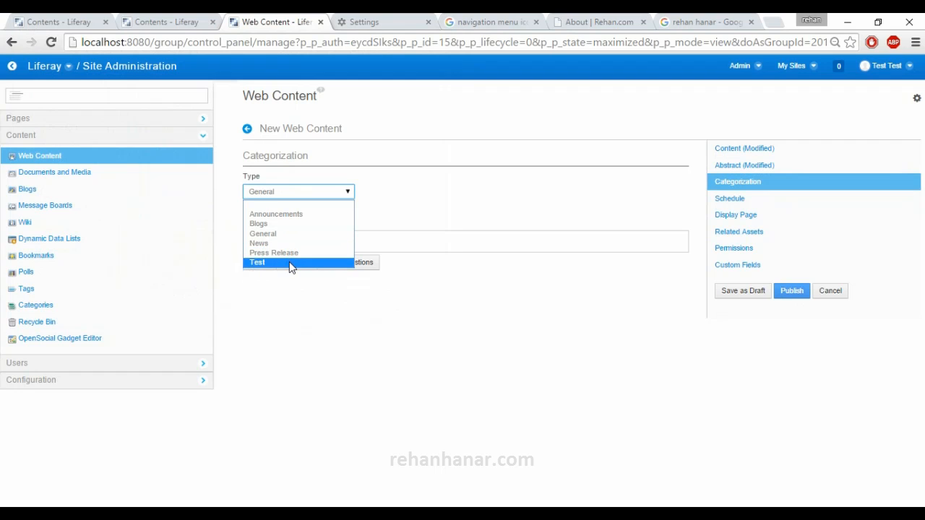
left_click(404, 183)
left_click(272, 243)
type("Abou")
type("t Rehan ")
type("Web content")
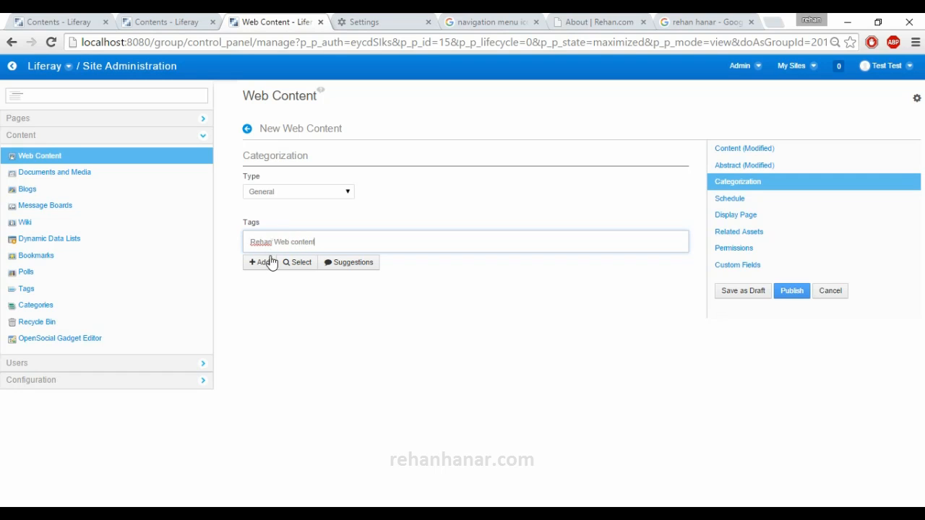
left_click(268, 263)
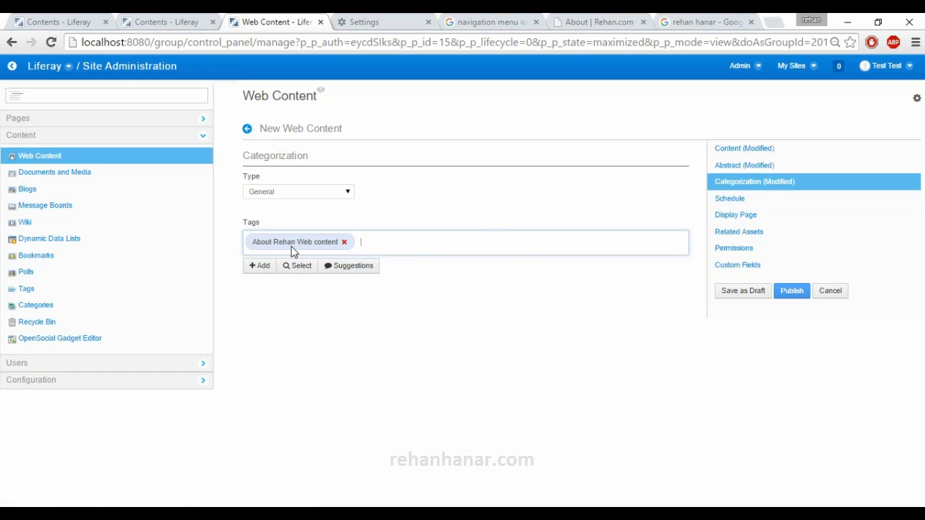
- Try Blogs as the article's content type, and set the type back to General
left_click(285, 194)
left_click(296, 199)
left_click(289, 224)
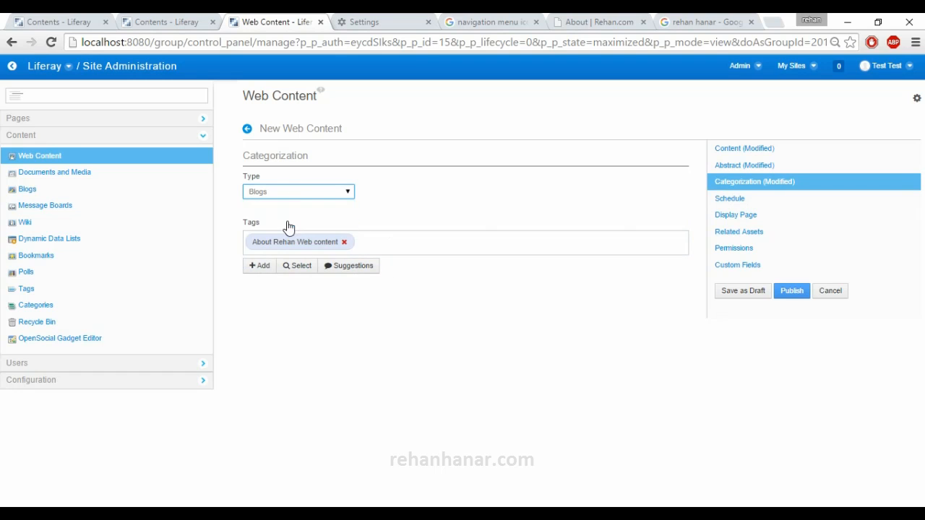
left_click(289, 200)
left_click(264, 234)
- Turn Never Expire off and on again in the article's schedule settings
left_click(733, 208)
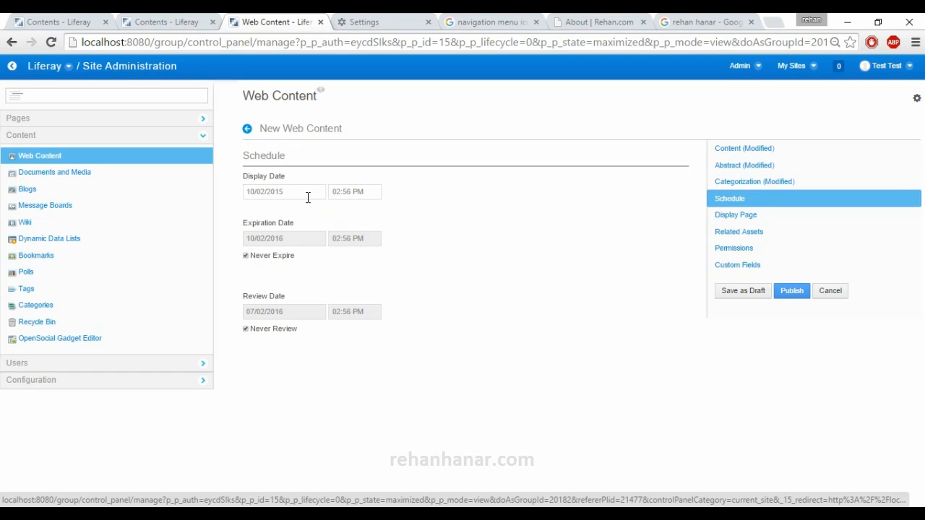
left_click(253, 258)
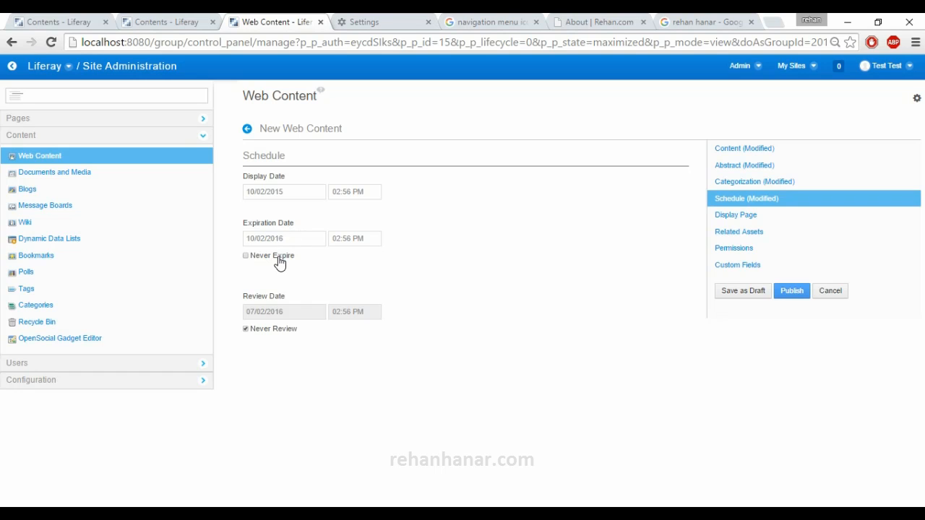
left_click(280, 261)
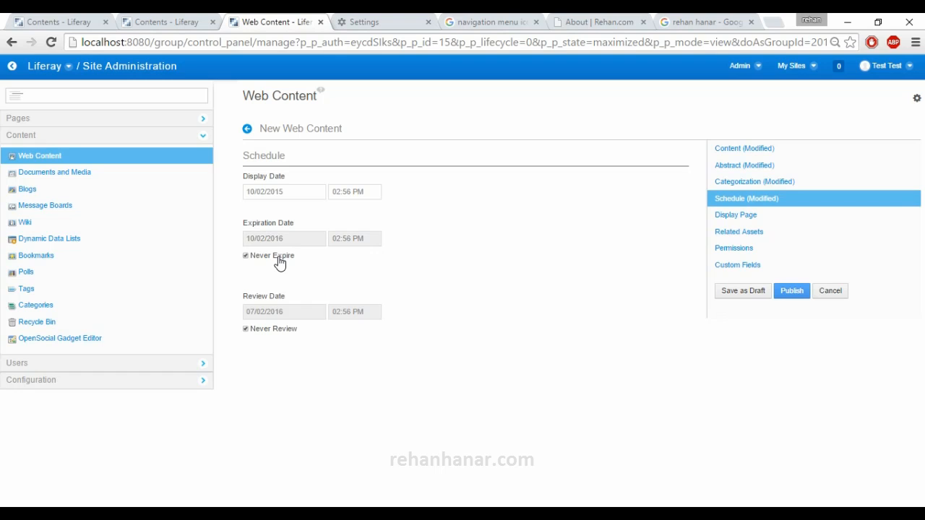
left_click(758, 217)
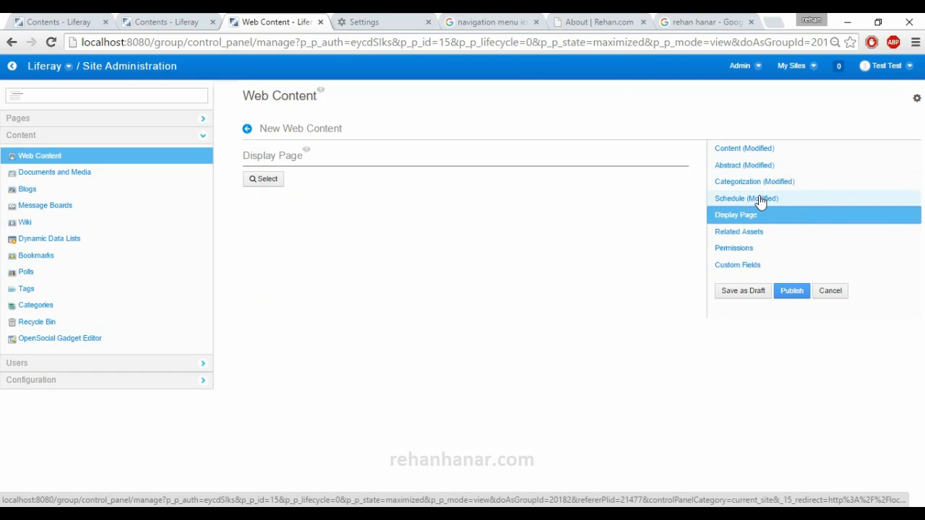
left_click(759, 200)
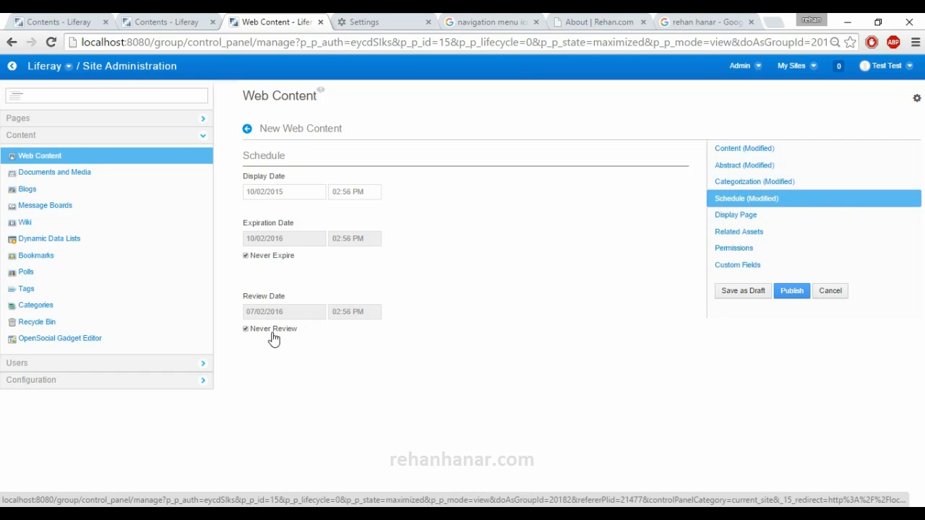
- Check the account's notifications and requests list, and close it
left_click(835, 73)
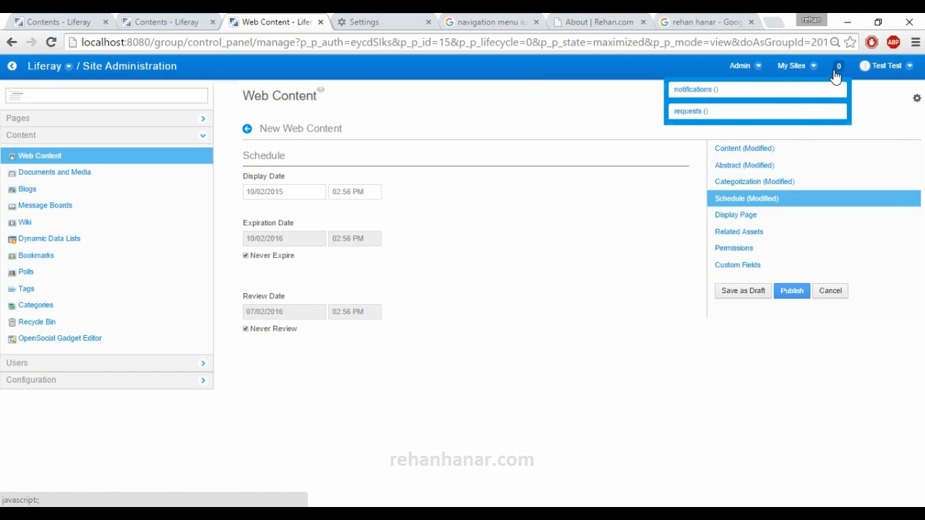
left_click(835, 72)
left_click(835, 72)
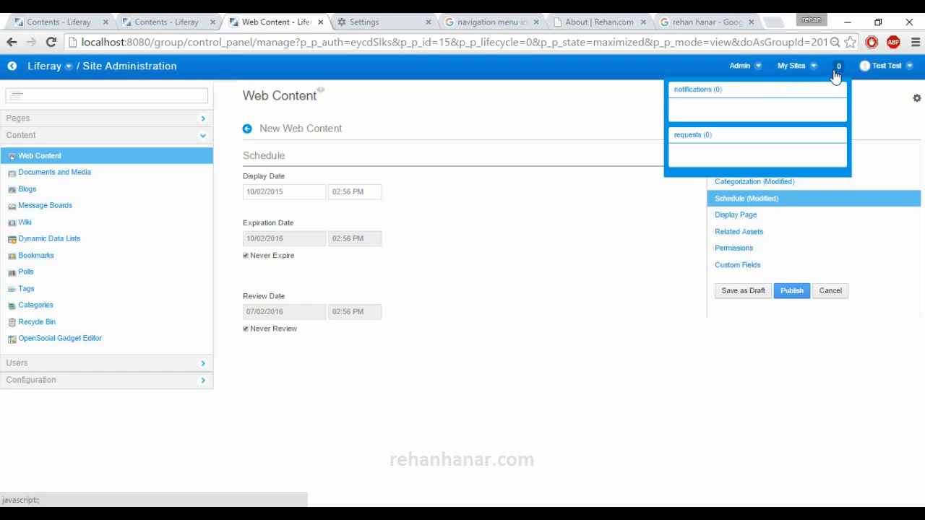
left_click(386, 384)
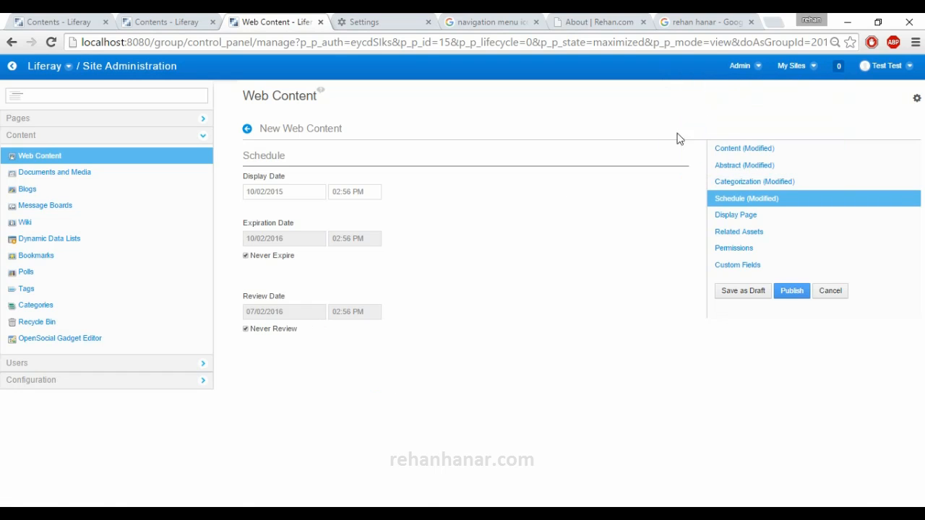
left_click(838, 71)
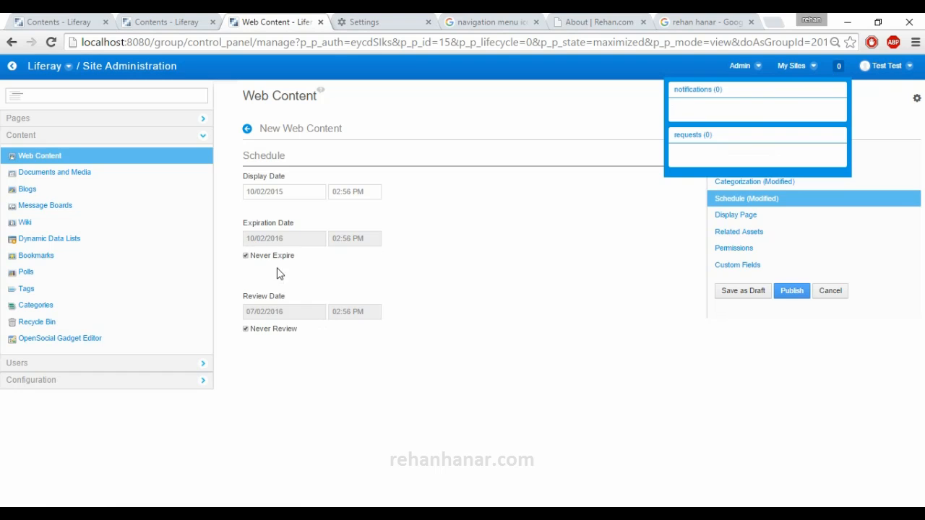
left_click(593, 324)
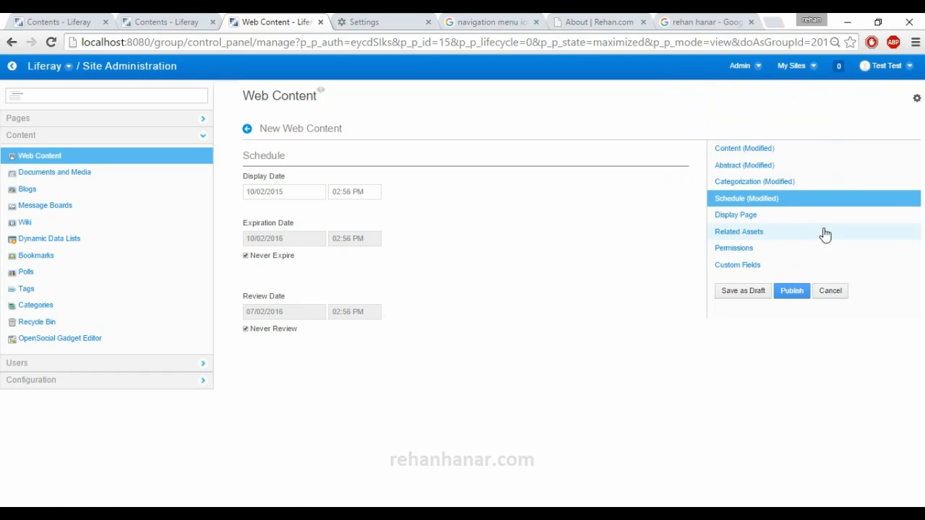
- Try the Contents and Fruits pages as the article's display page, and cancel the selection
left_click(771, 221)
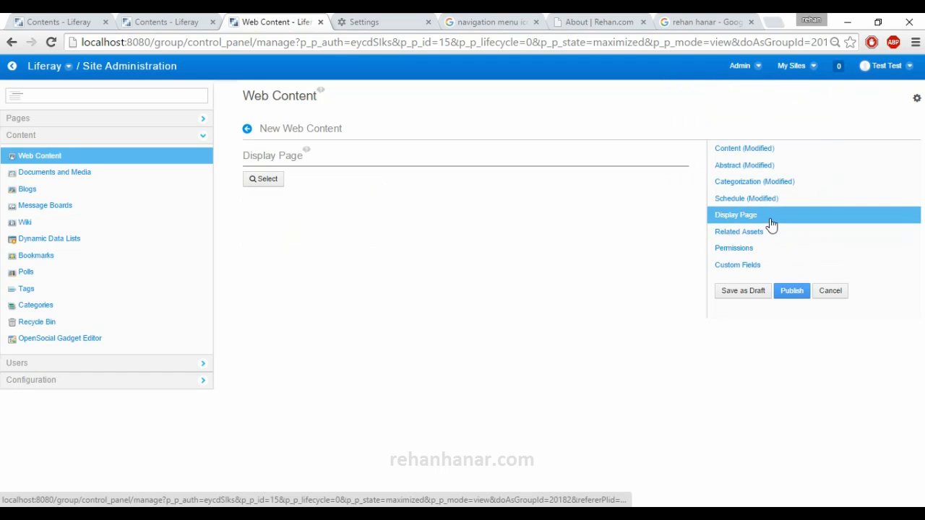
left_click(264, 179)
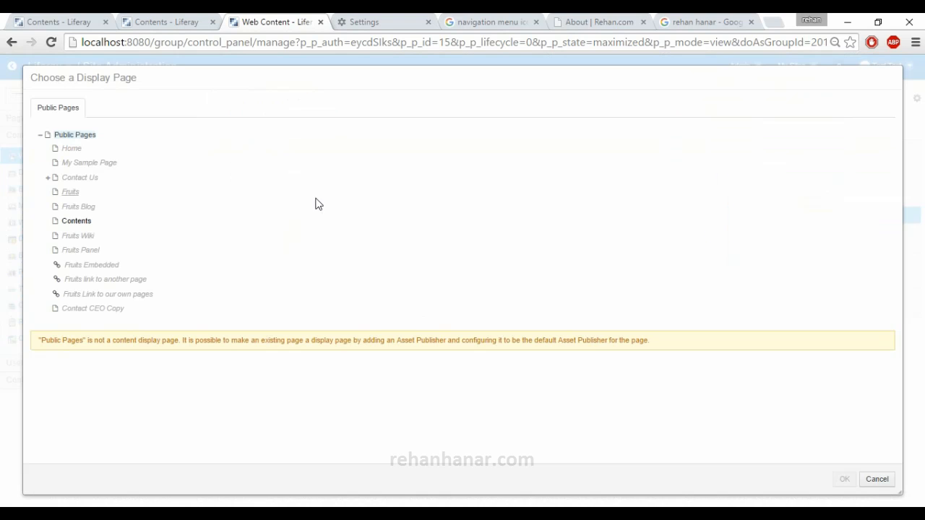
left_click(75, 223)
left_click(70, 193)
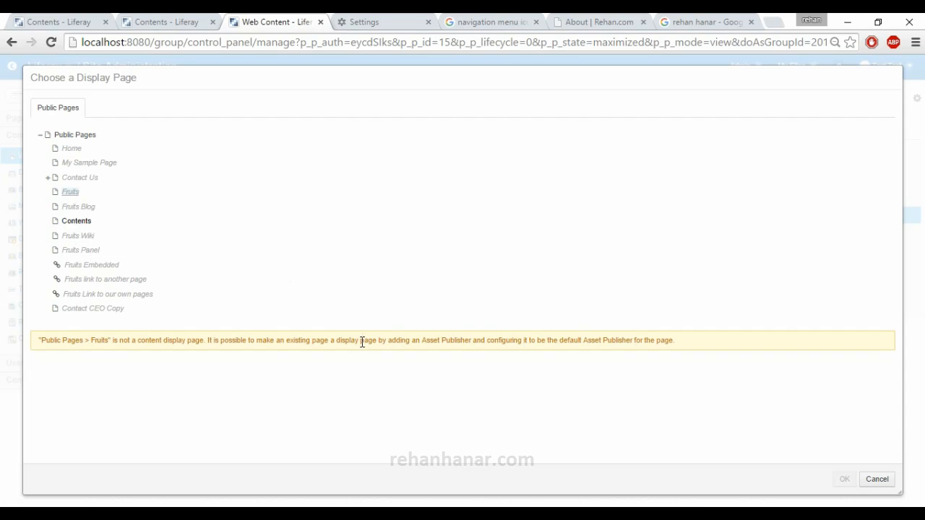
left_click_drag(324, 342, 667, 340)
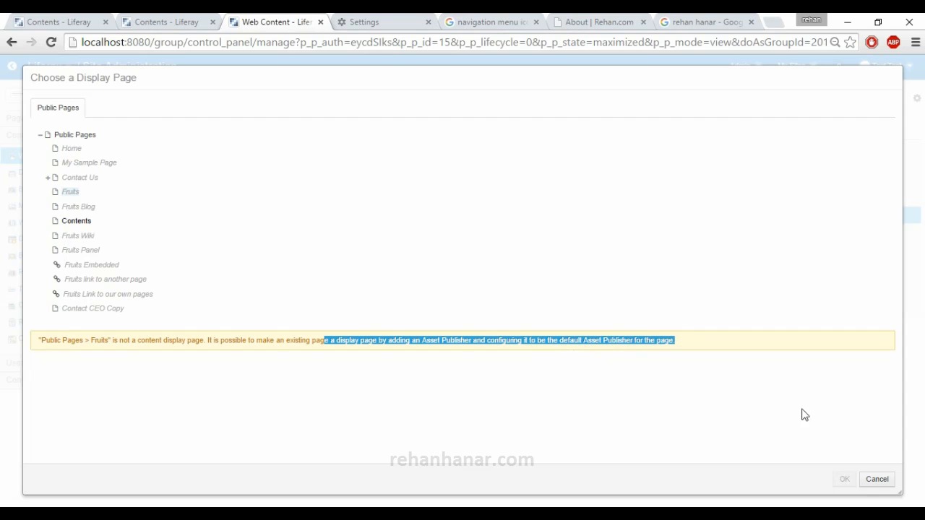
left_click(877, 480)
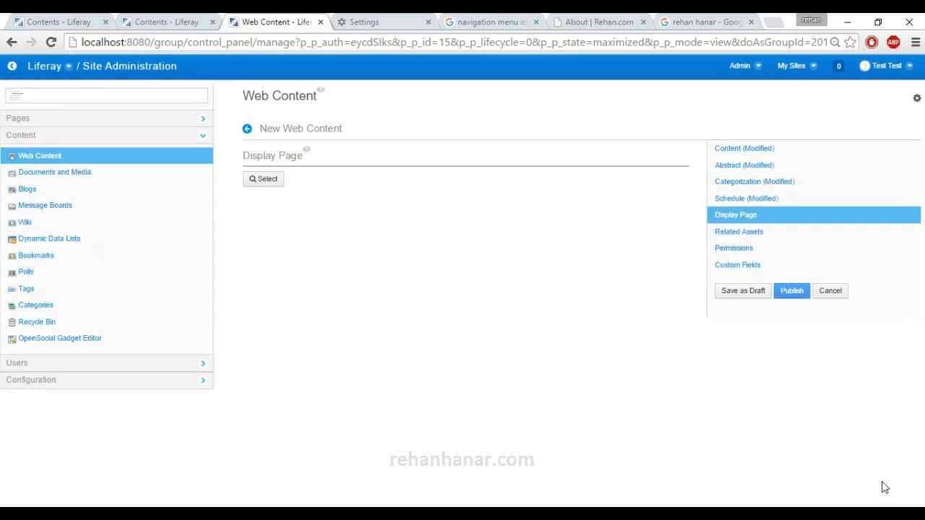
- Add the FrontPage wiki page as a related asset of the article
left_click(777, 237)
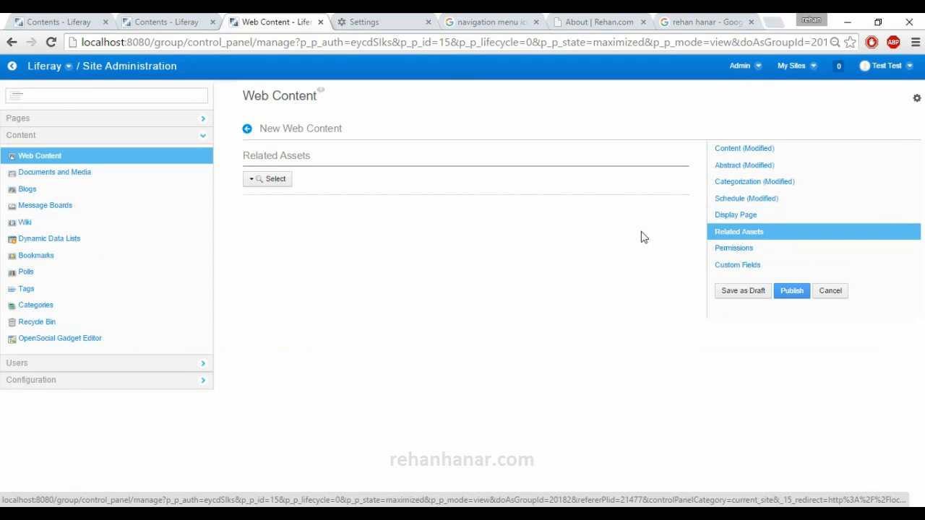
left_click(277, 181)
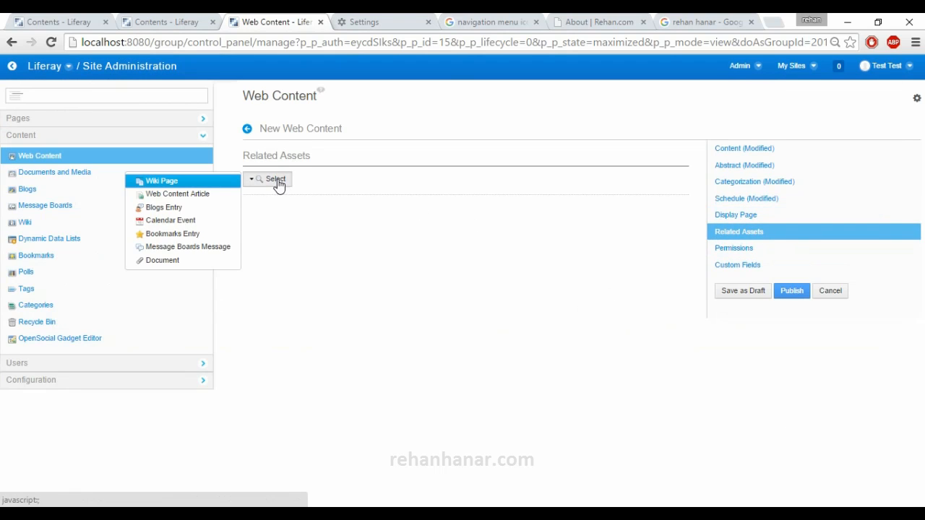
left_click(181, 182)
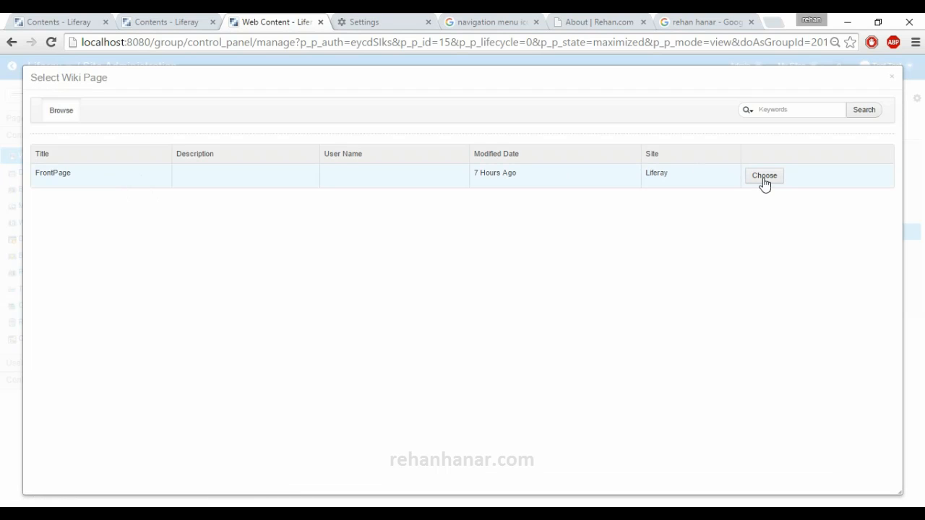
left_click(772, 180)
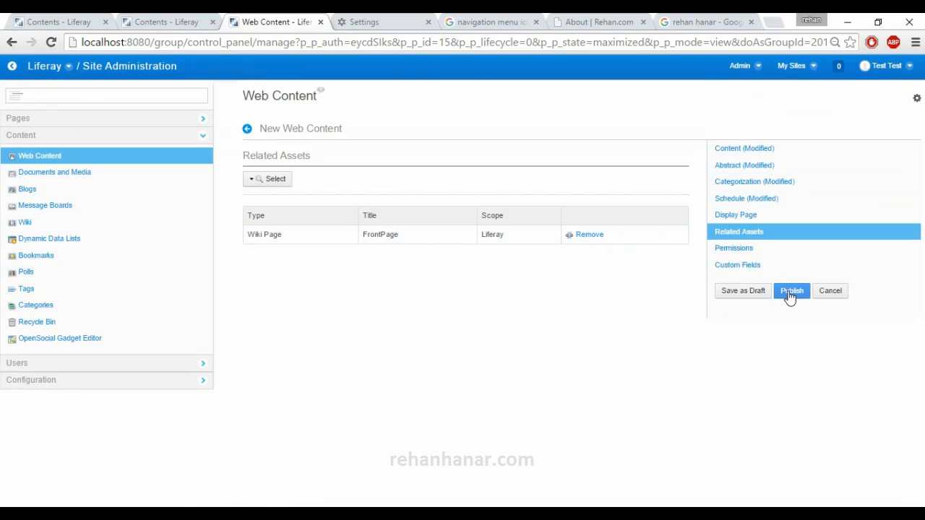
- Try Site Members and Owner as the article's viewing permission with the role options expanded, and set it back to Anyone (Guest Role)
left_click(766, 253)
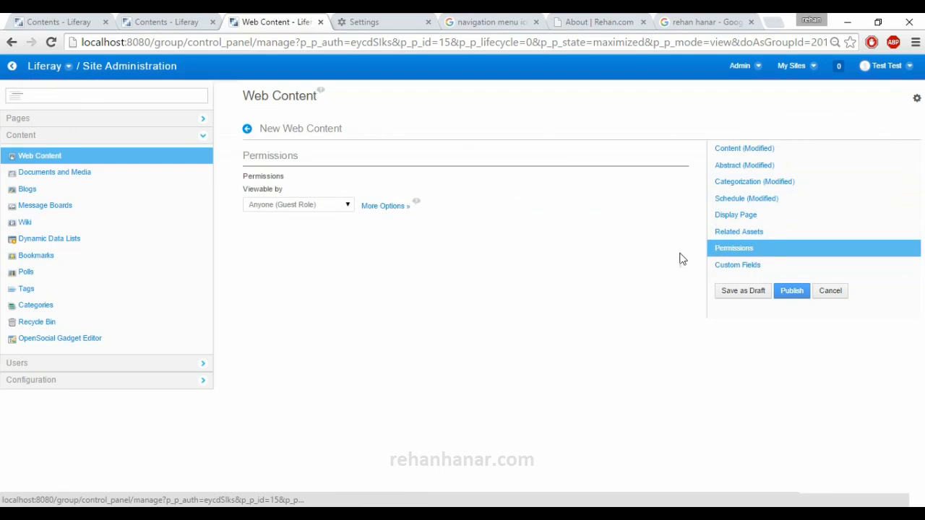
left_click(339, 209)
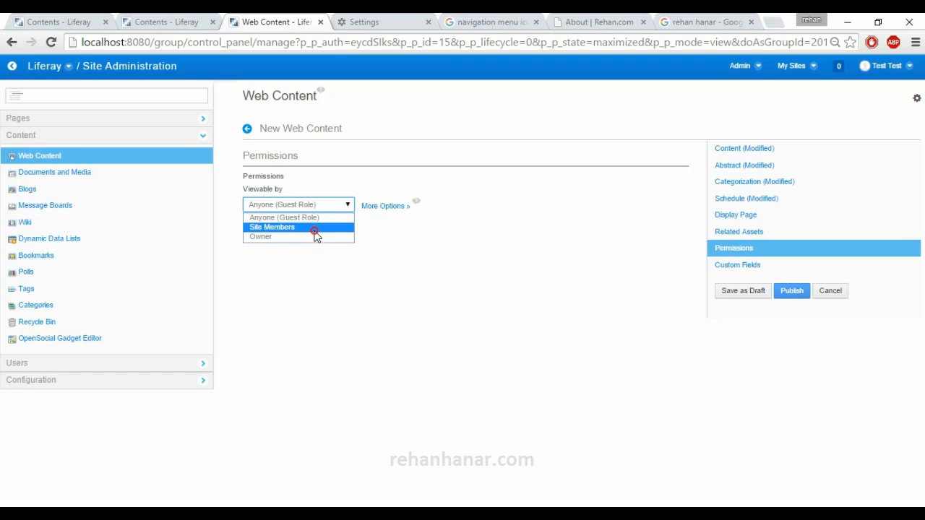
left_click(315, 228)
left_click(390, 206)
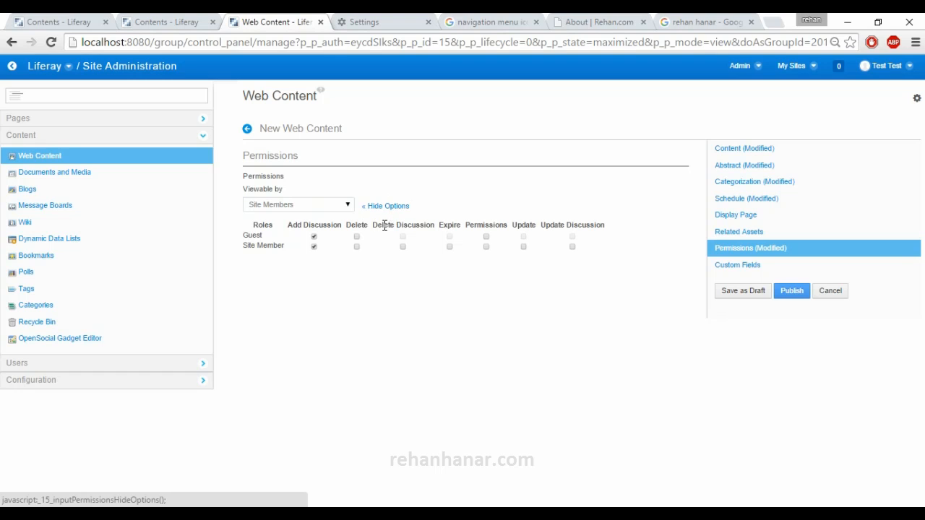
left_click(385, 208)
left_click(365, 207)
left_click(318, 207)
left_click(307, 238)
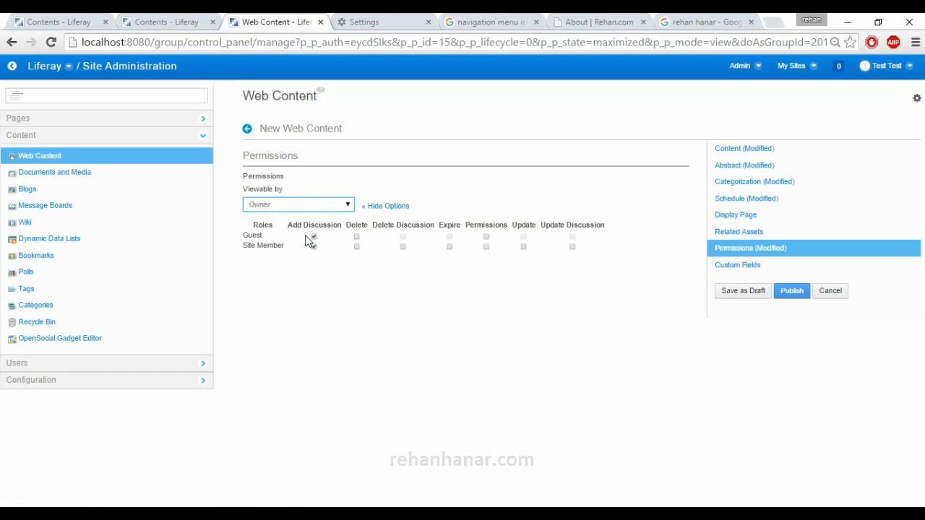
left_click(327, 208)
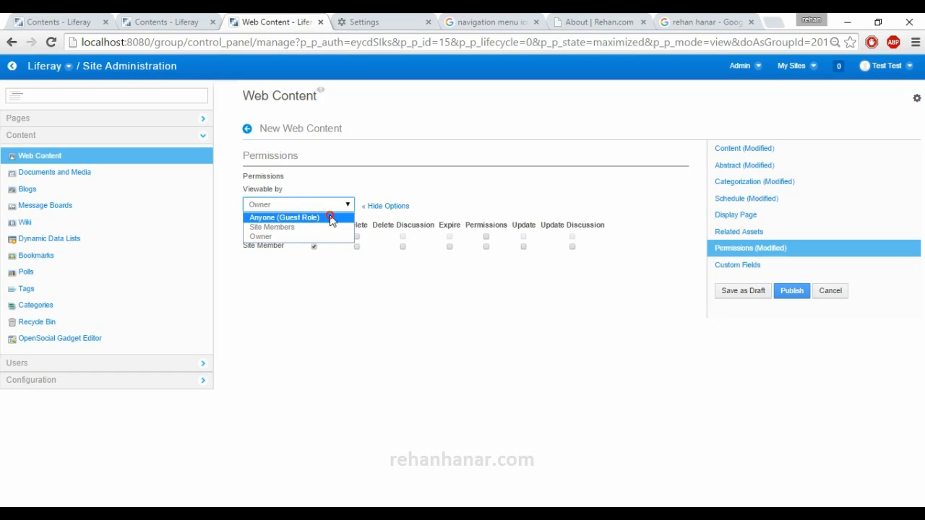
left_click(331, 219)
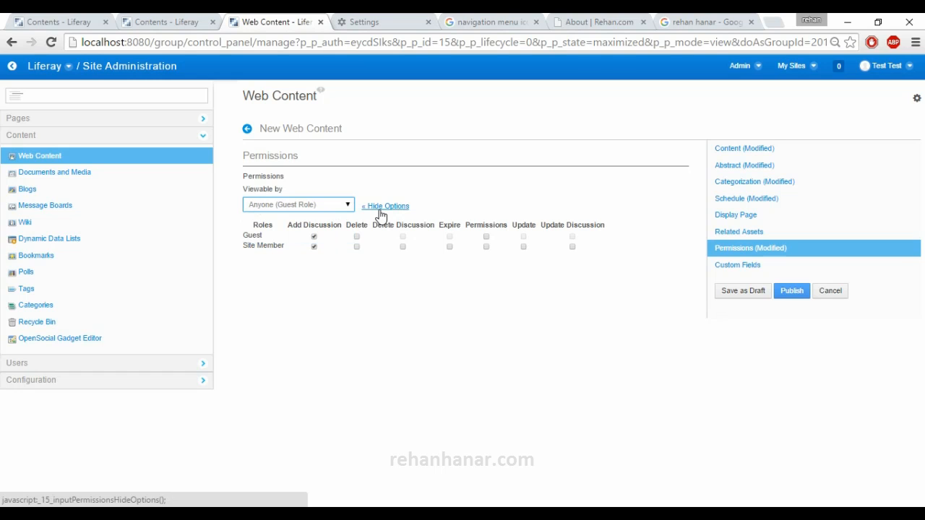
left_click(789, 272)
left_click(776, 251)
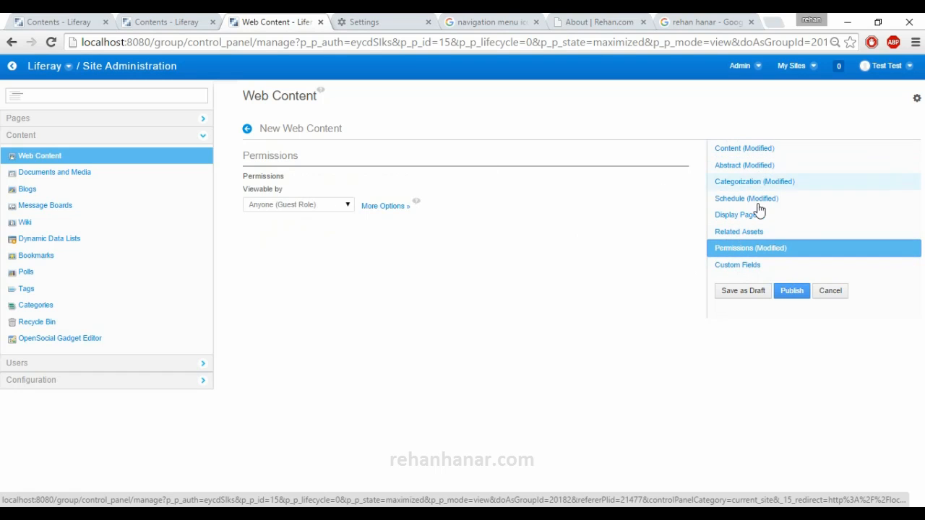
- Publish the article, turning off Use Small Image in its abstract
left_click(790, 293)
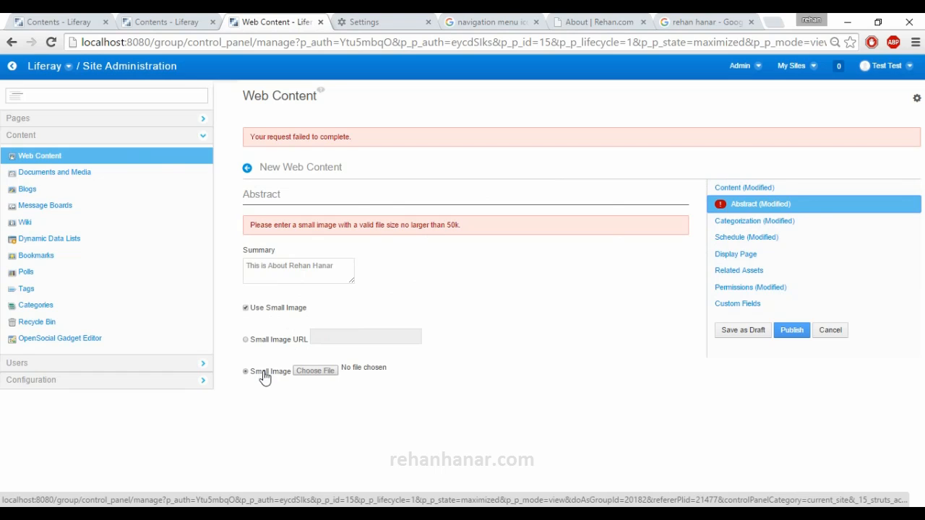
left_click(266, 310)
left_click(792, 331)
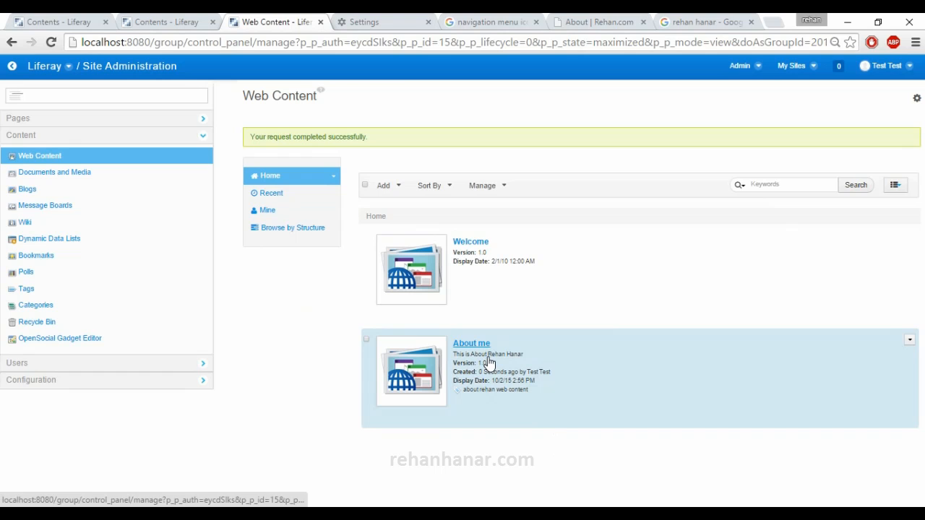
- Leave Site Administration and open the site's Home page, dismissing the welcome alerts
left_click(11, 73)
left_click(546, 128)
left_click(547, 145)
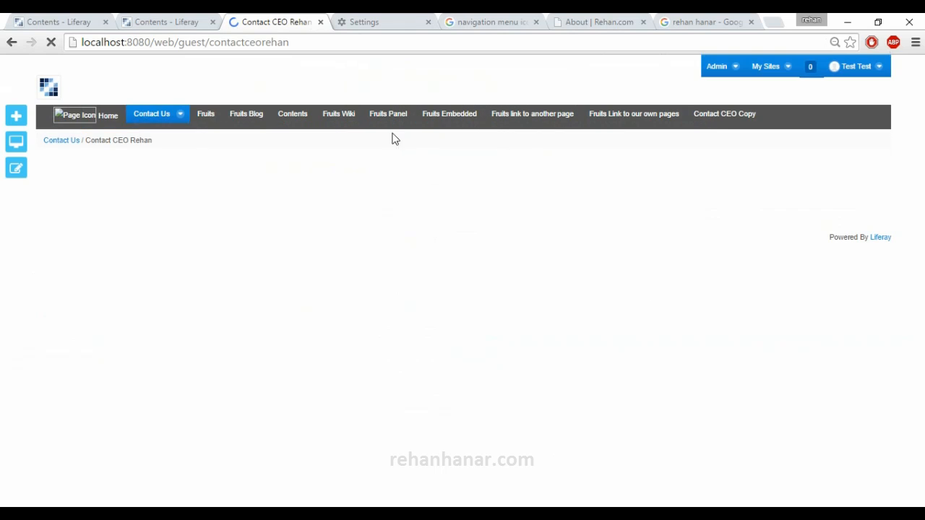
left_click(85, 120)
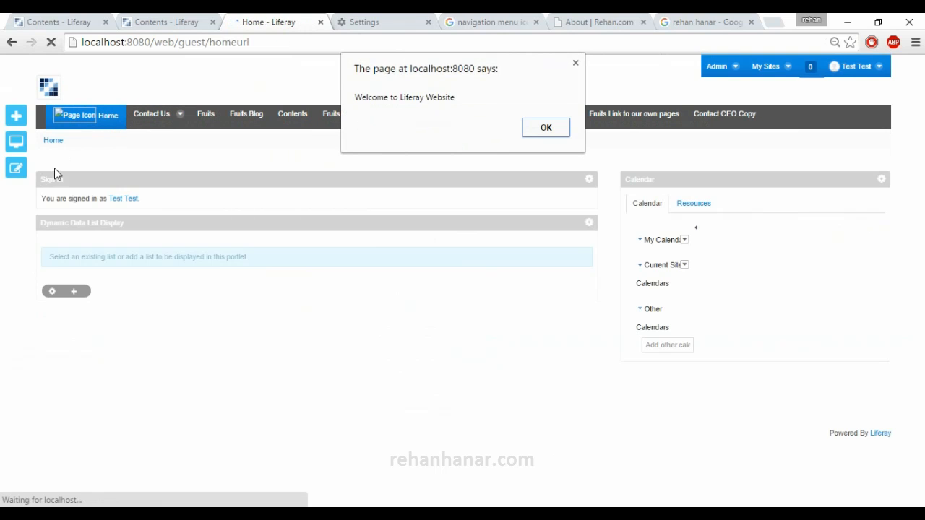
left_click(546, 128)
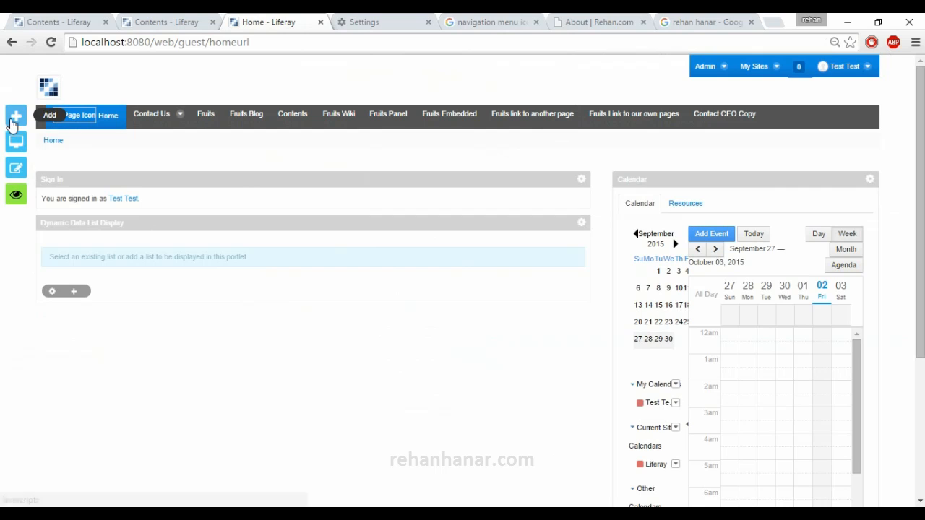
- Review the "About me" article's preview and place it on the Home page below the Dynamic Data List Display portlet
left_click(15, 118)
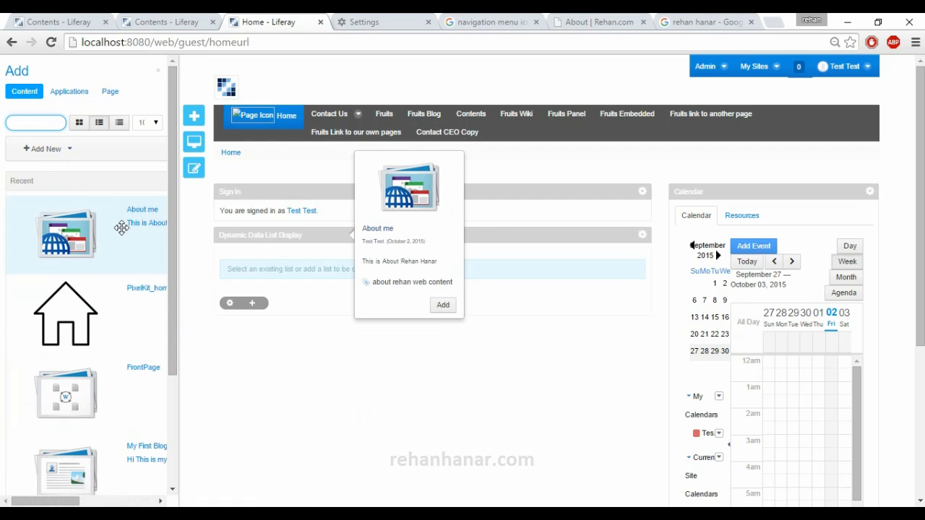
left_click_drag(122, 228, 114, 219)
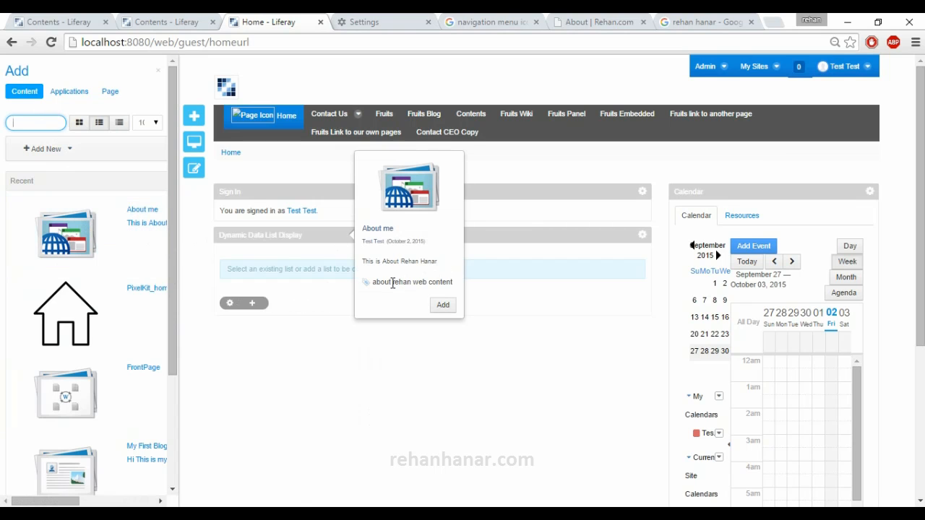
left_click_drag(379, 282, 446, 286)
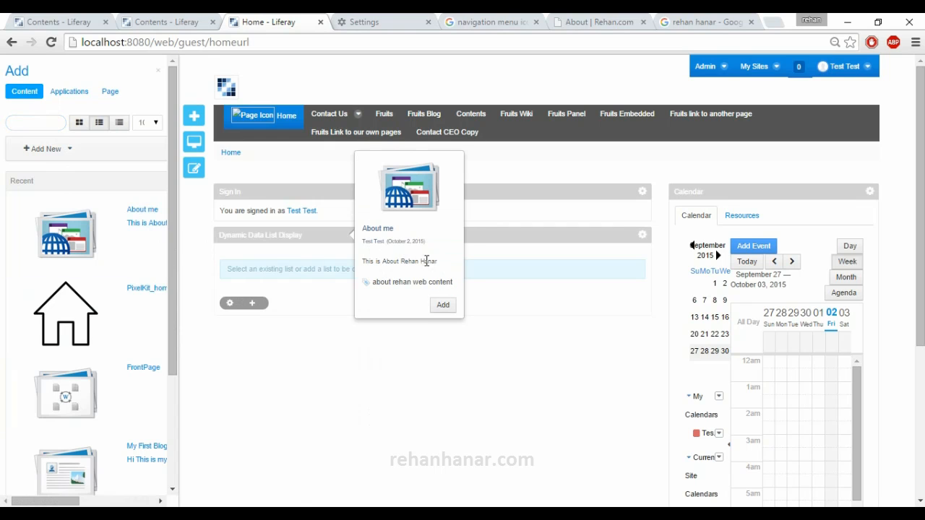
left_click_drag(438, 262, 362, 262)
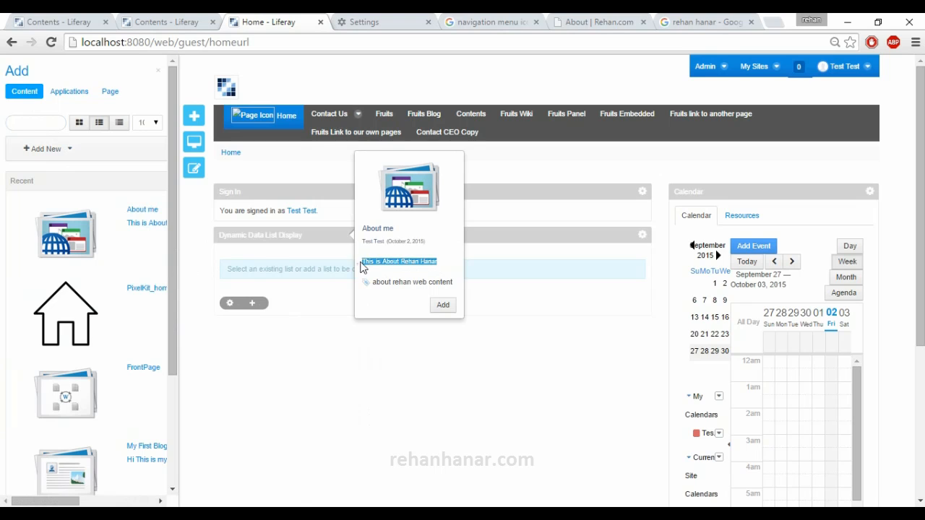
left_click_drag(73, 234, 284, 278)
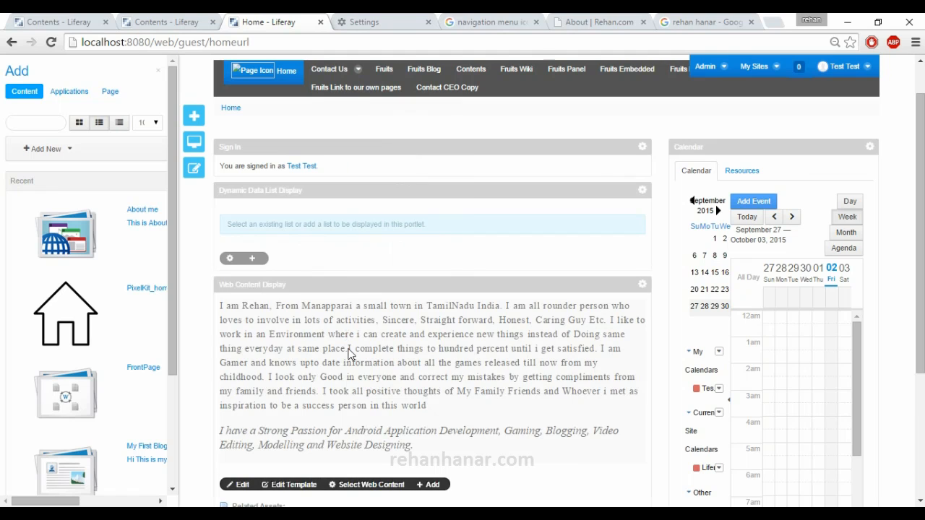
- Examine the displayed "About me" text and its related assets on the Home page
scroll(350, 354, "down", 2)
scroll(347, 355, "up", 1)
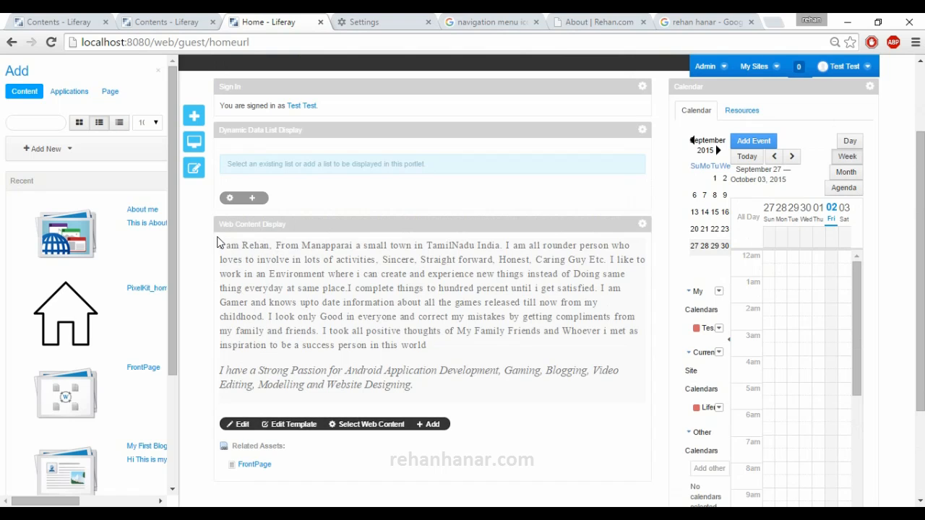
left_click_drag(227, 250, 471, 407)
left_click(470, 406)
scroll(323, 403, "down", 2)
scroll(325, 404, "up", 4)
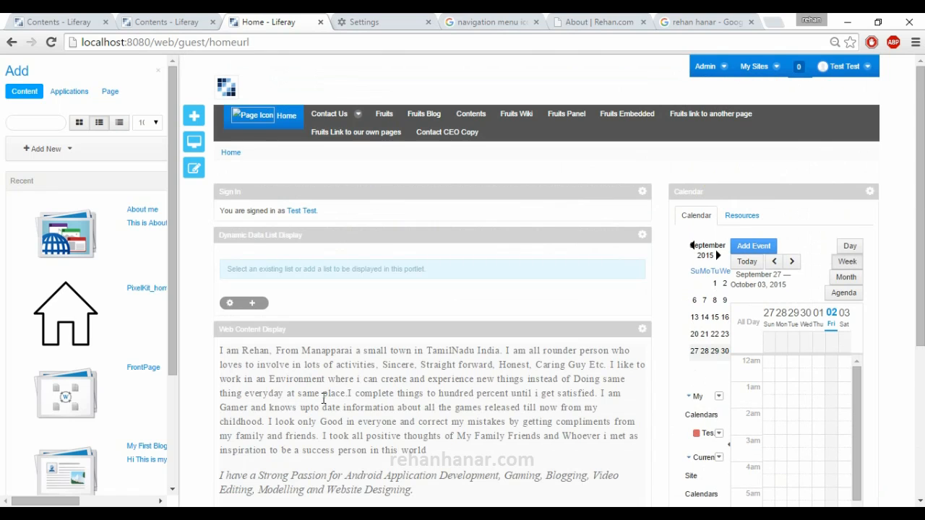
scroll(323, 399, "down", 3)
scroll(320, 403, "up", 3)
- Return to Site Administration and open the site's Documents and Media content
left_click(707, 69)
left_click(728, 87)
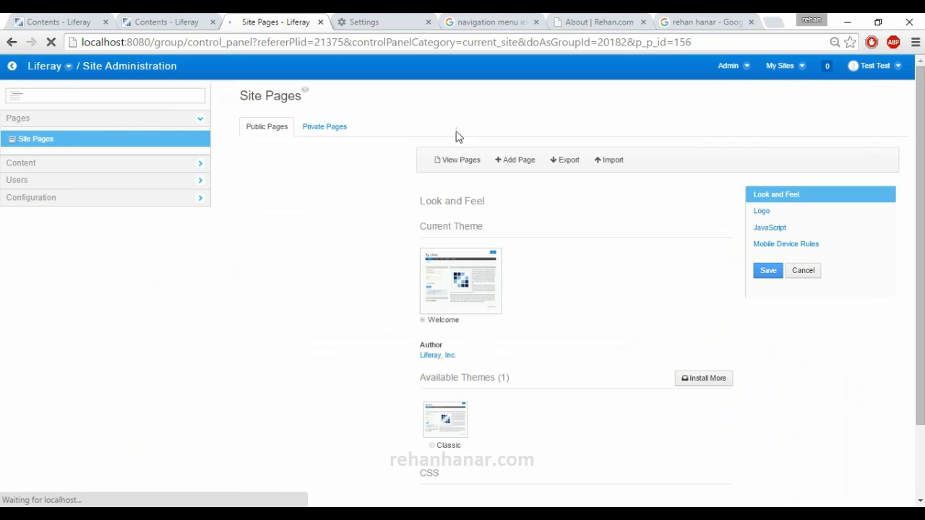
left_click(67, 162)
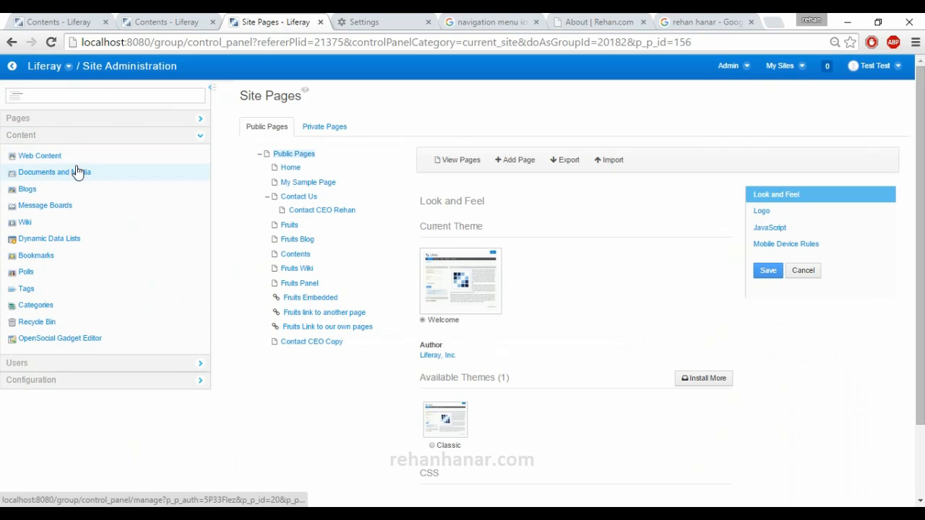
left_click(84, 178)
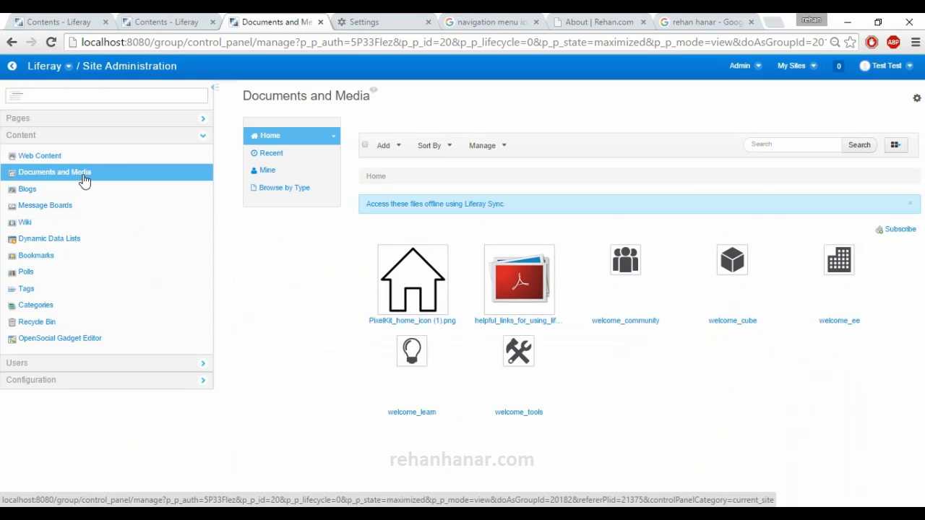
- Upload the "liferay notes" text file from the desktop to the Documents and Media home folder
left_click(383, 145)
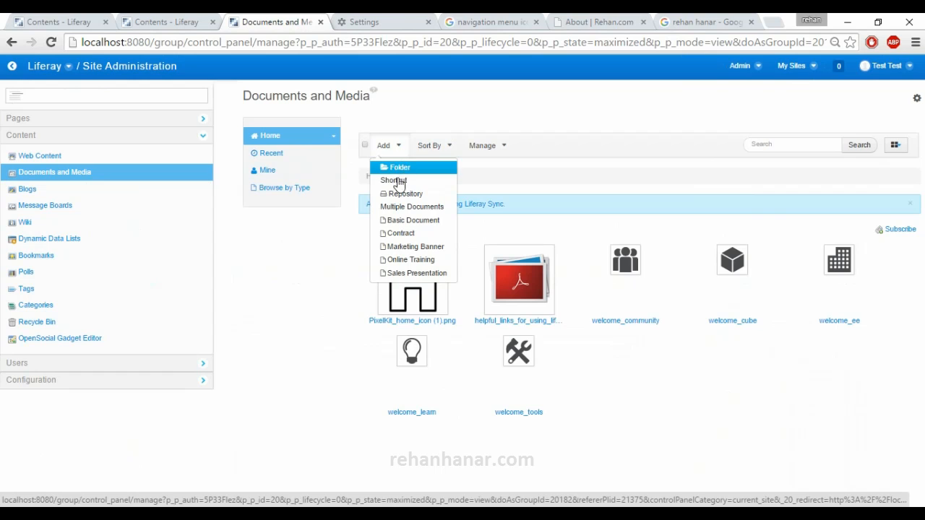
left_click(325, 300)
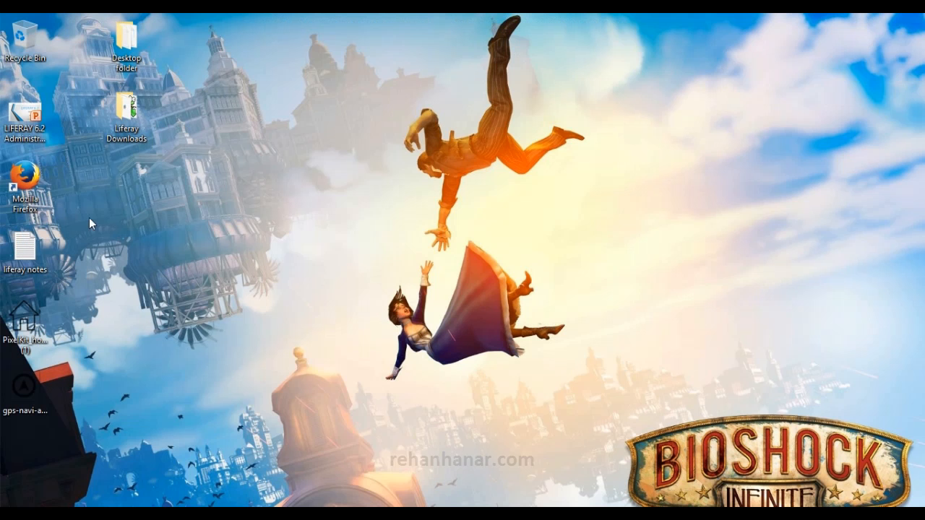
left_click(25, 116)
left_click(36, 253)
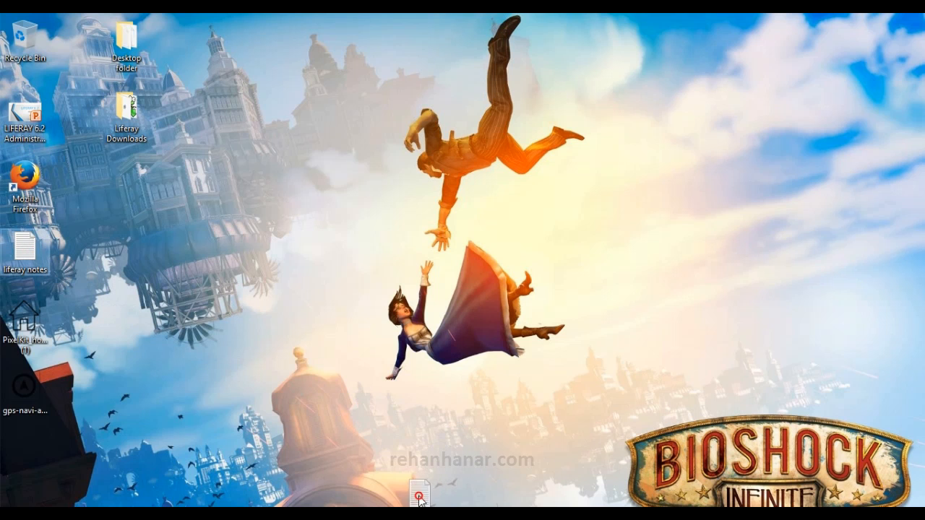
left_click_drag(416, 515, 636, 378)
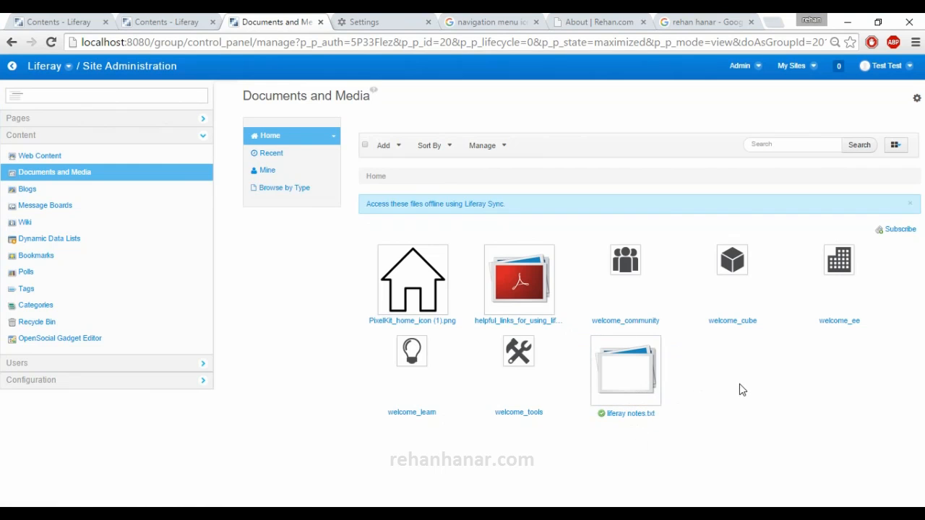
- Return to the Home page and add an Asset Publisher portlet below the Web Content Display portlet
left_click(15, 69)
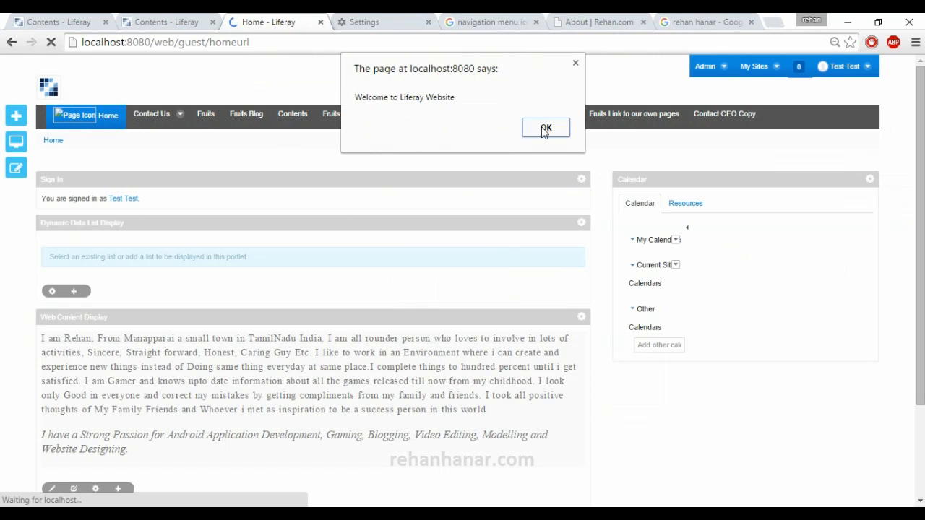
left_click(545, 128)
left_click(16, 116)
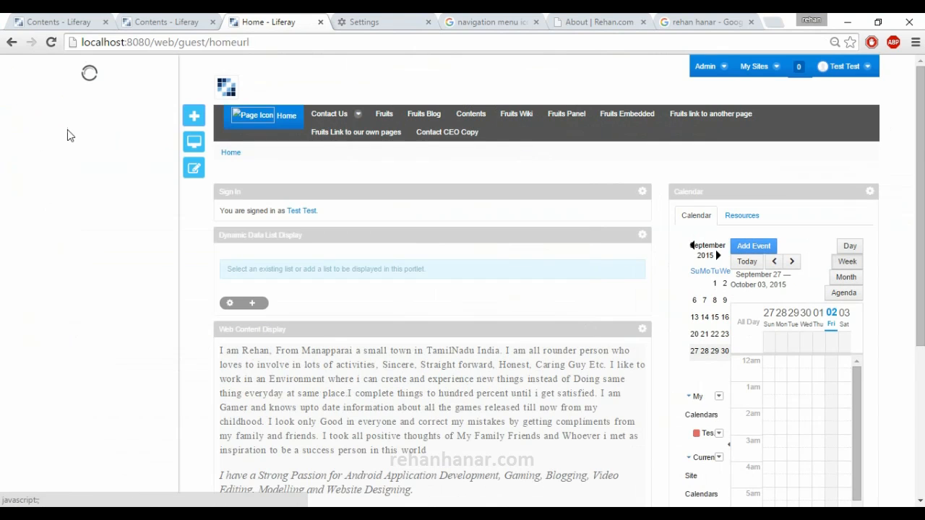
scroll(242, 205, "down", 2)
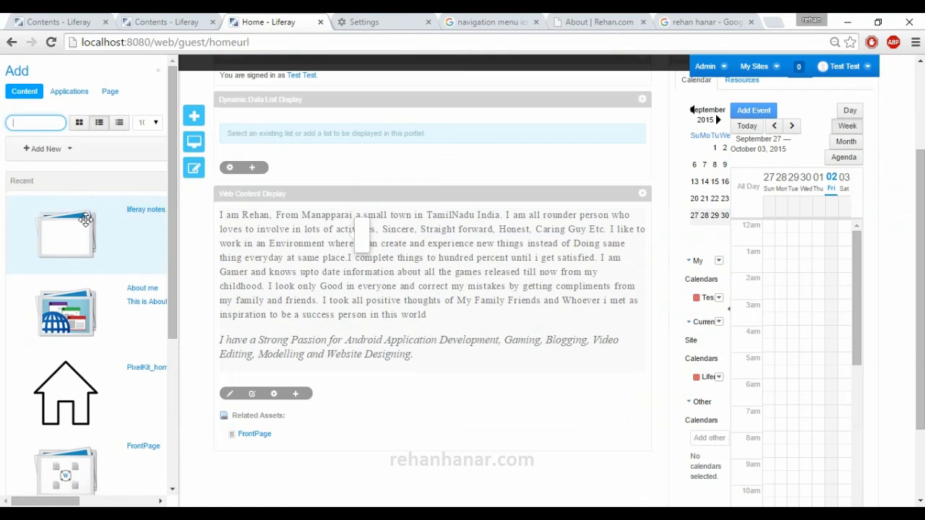
left_click(73, 91)
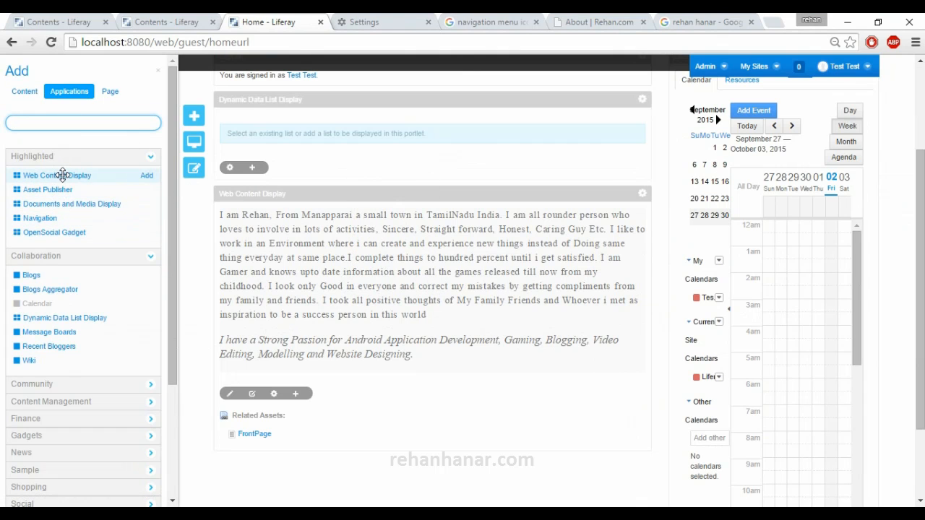
left_click(47, 124)
type("asse")
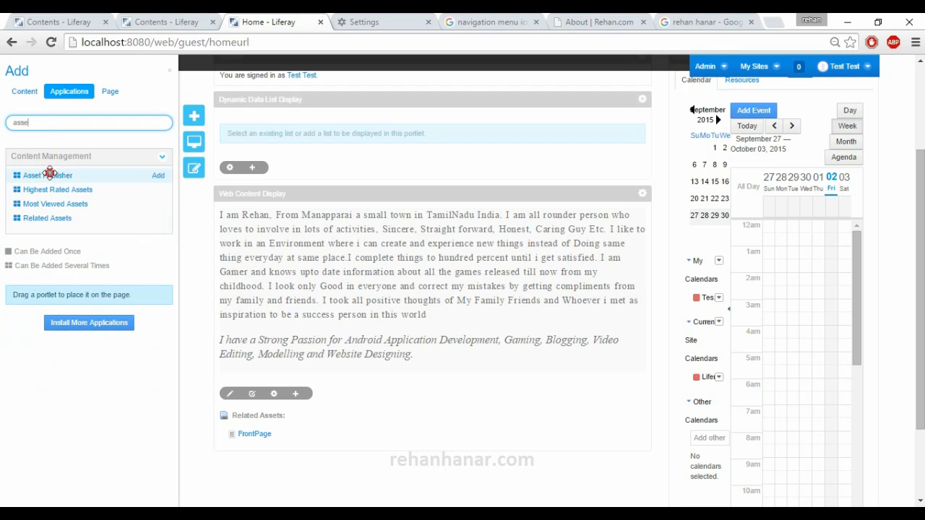
left_click_drag(49, 174, 287, 369)
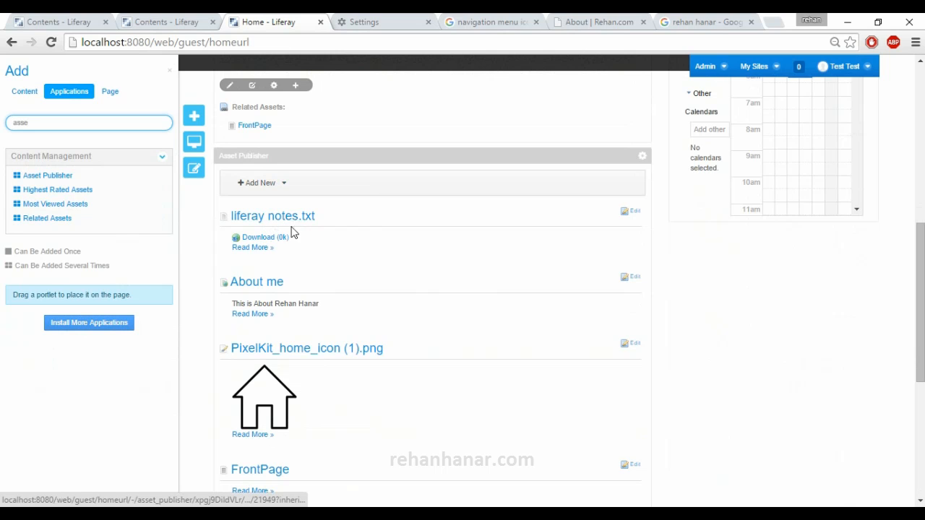
scroll(365, 357, "up", 3)
scroll(330, 351, "down", 3)
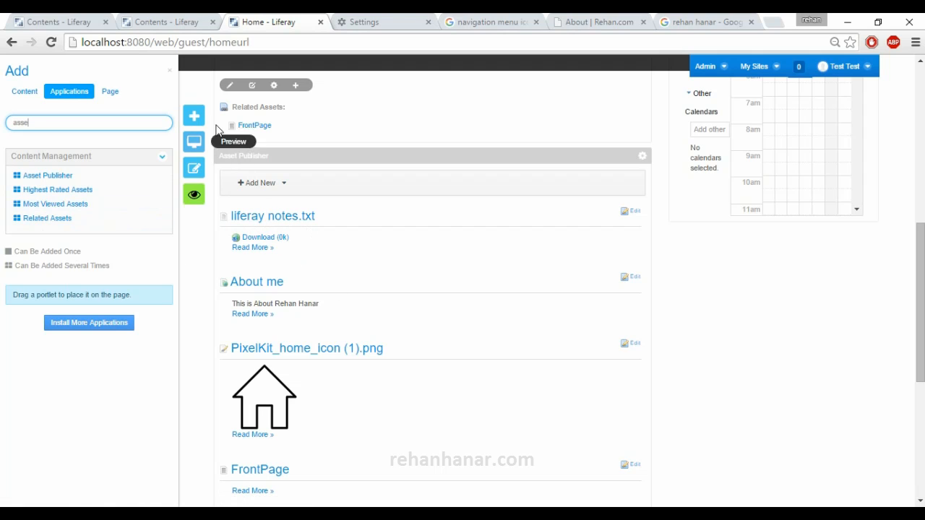
- Go back to the site's Documents and Media and upload the gps-navi-arrow-circle-512.png image from the desktop to the home folder
scroll(708, 79, "up", 3)
left_click(712, 66)
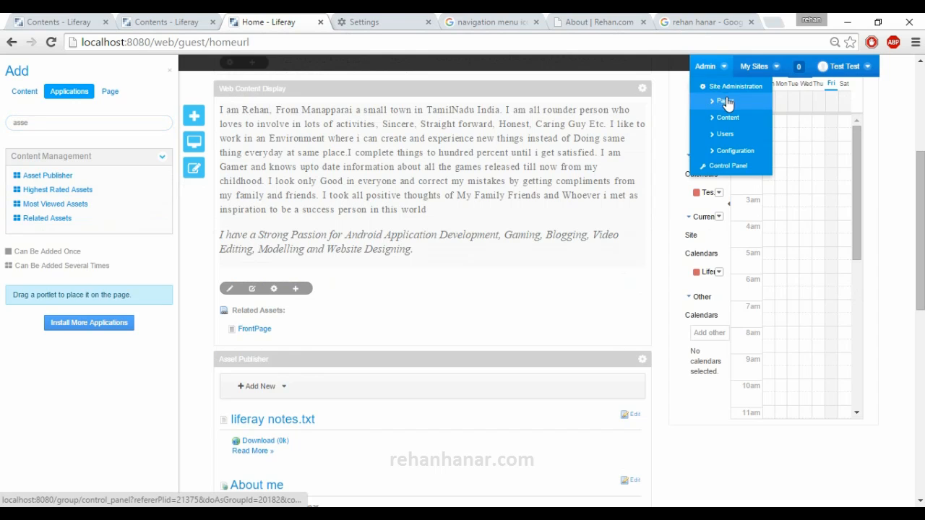
left_click(727, 88)
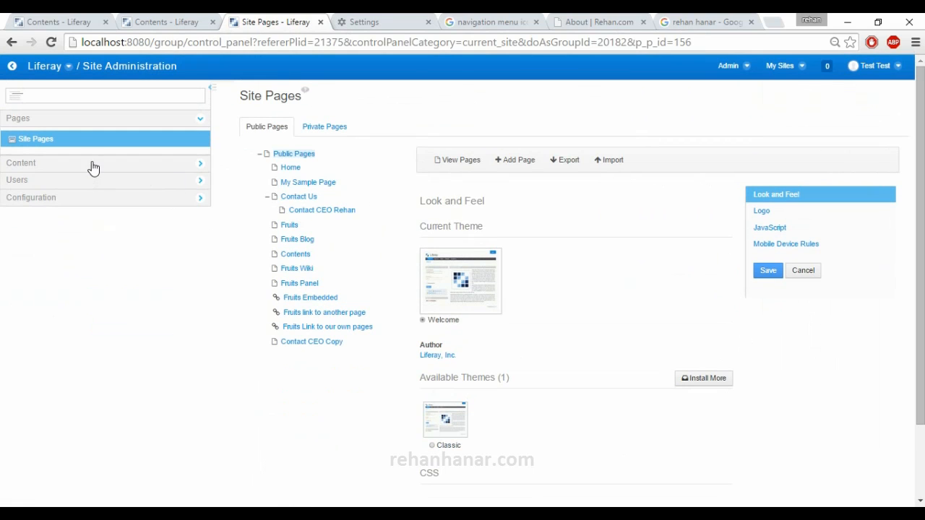
left_click(91, 165)
left_click(80, 177)
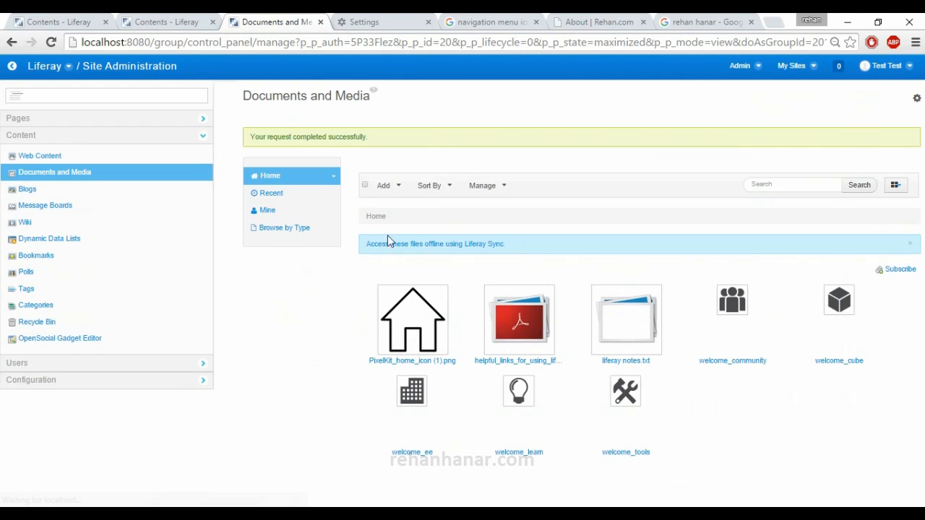
left_click(206, 518)
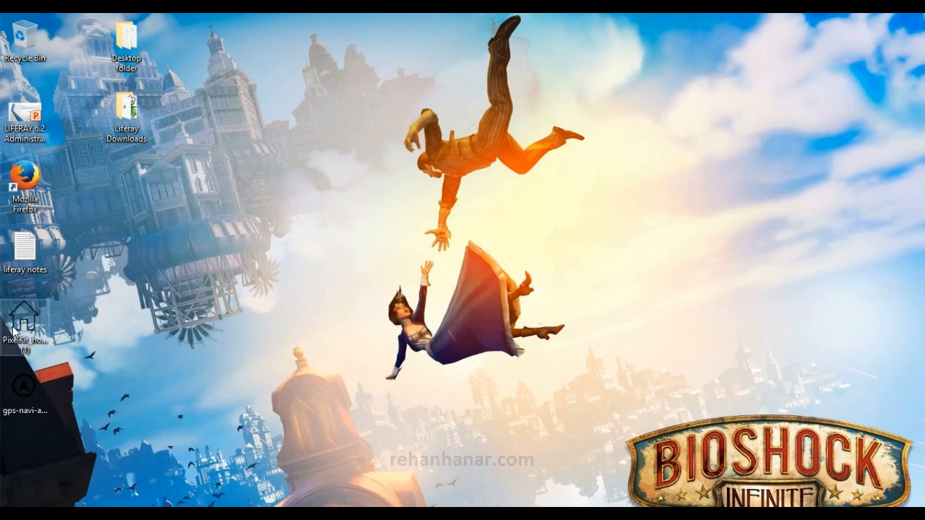
left_click_drag(24, 391, 716, 407)
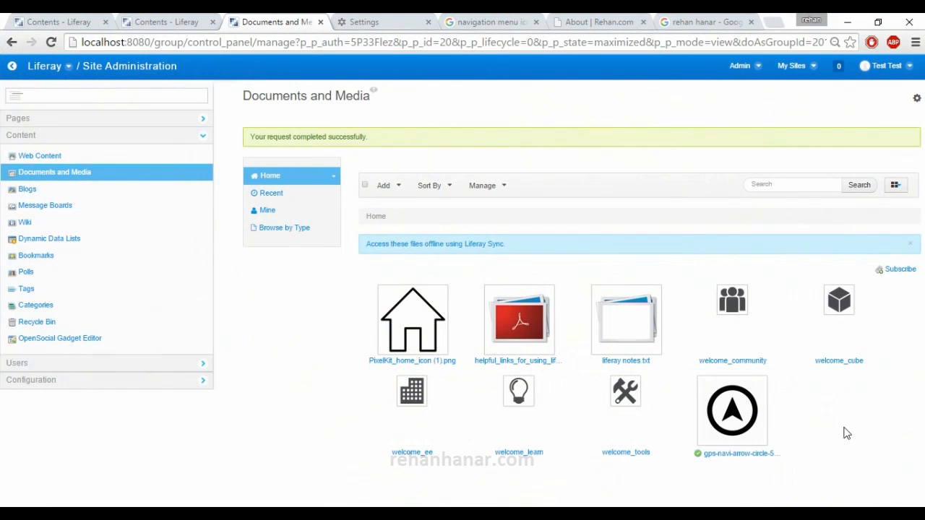
- Return to the Home page and check the assets listed in the Asset Publisher portlet
left_click(11, 66)
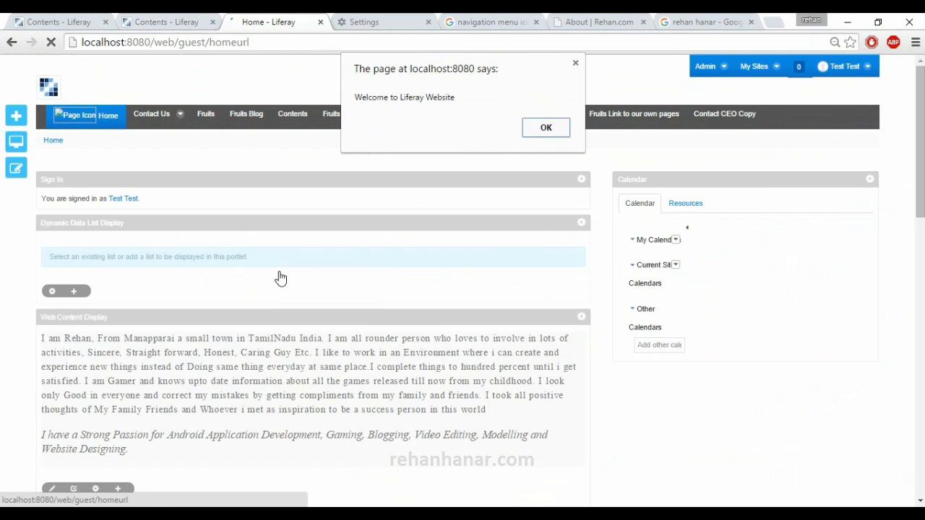
left_click(558, 135)
scroll(326, 285, "down", 8)
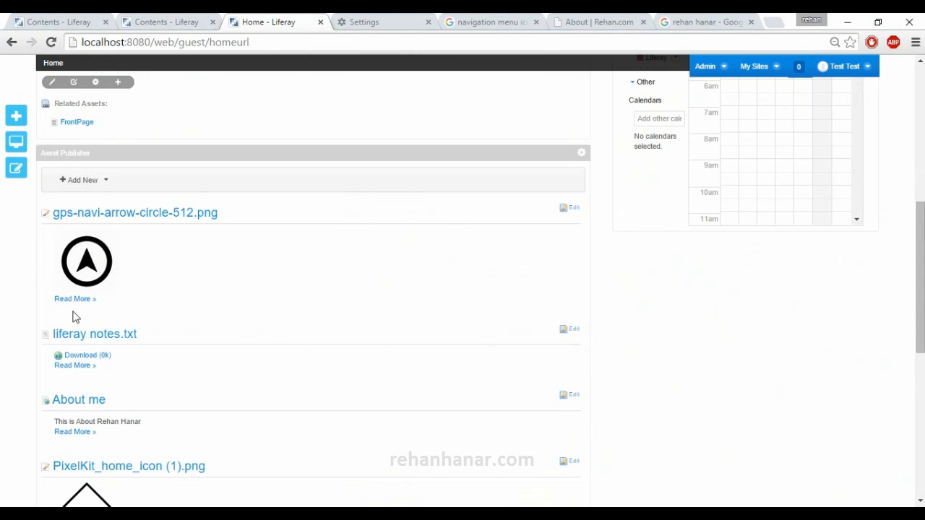
scroll(377, 415, "up", 8)
- Open the site's Documents and Media content in Site Administration
left_click(706, 67)
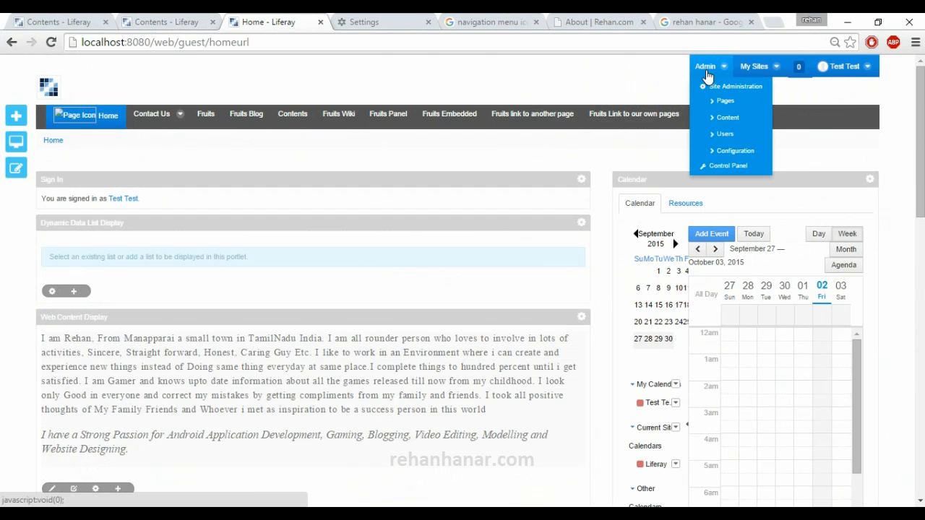
left_click(718, 99)
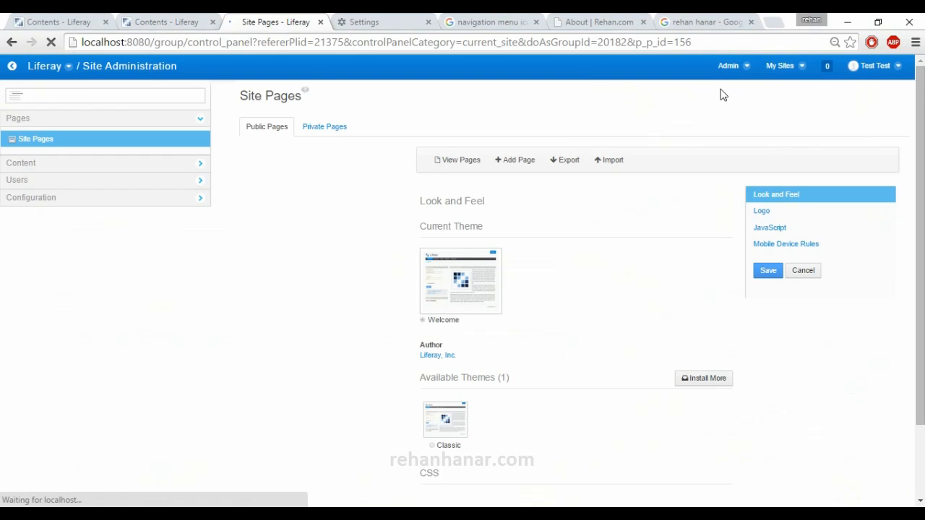
left_click(48, 163)
left_click(80, 179)
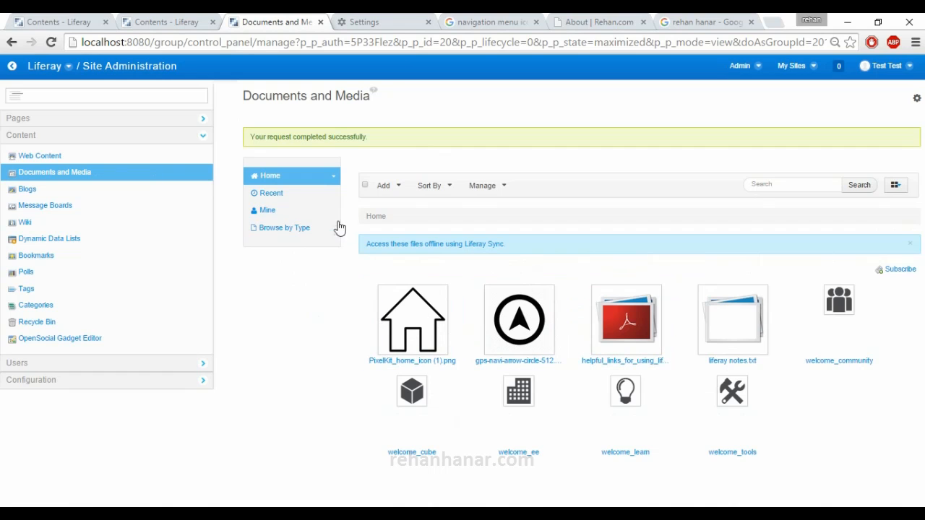
- Review the recent documents, the current account's own documents and the document types available for browsing
left_click(291, 196)
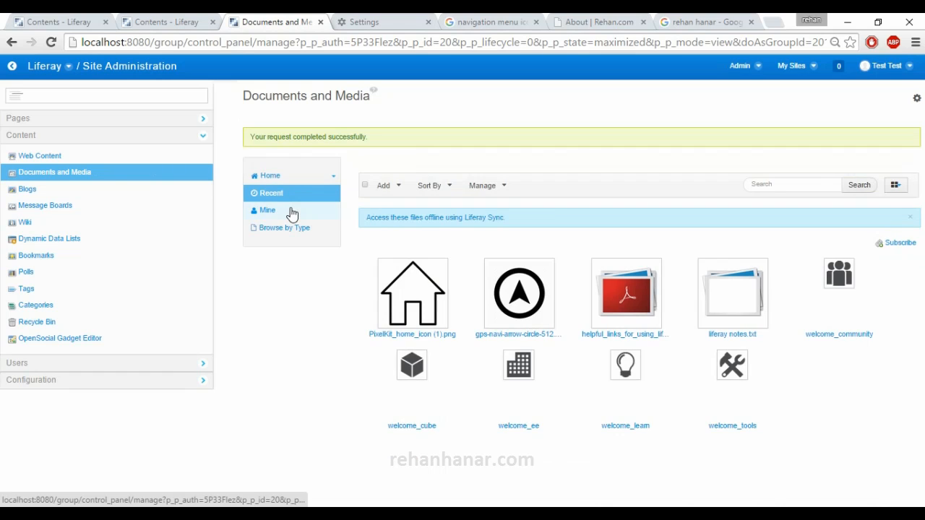
left_click(292, 211)
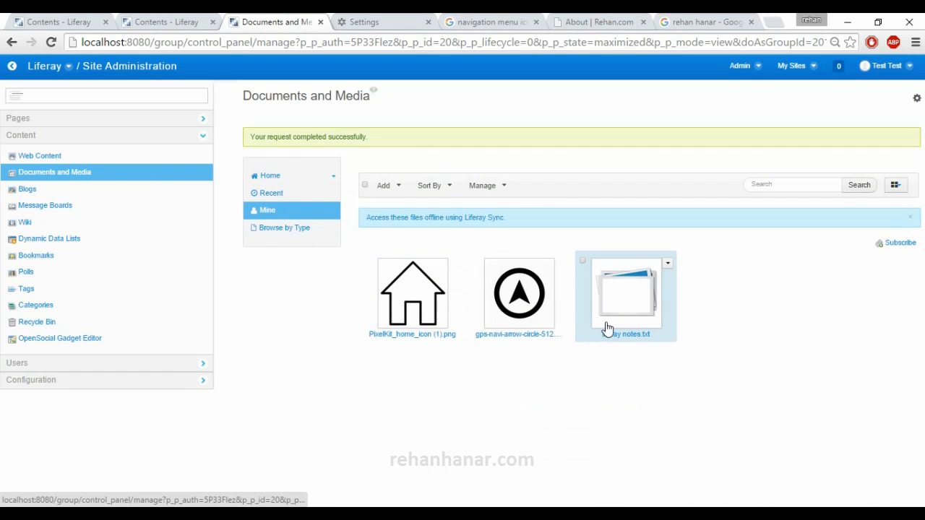
left_click(283, 196)
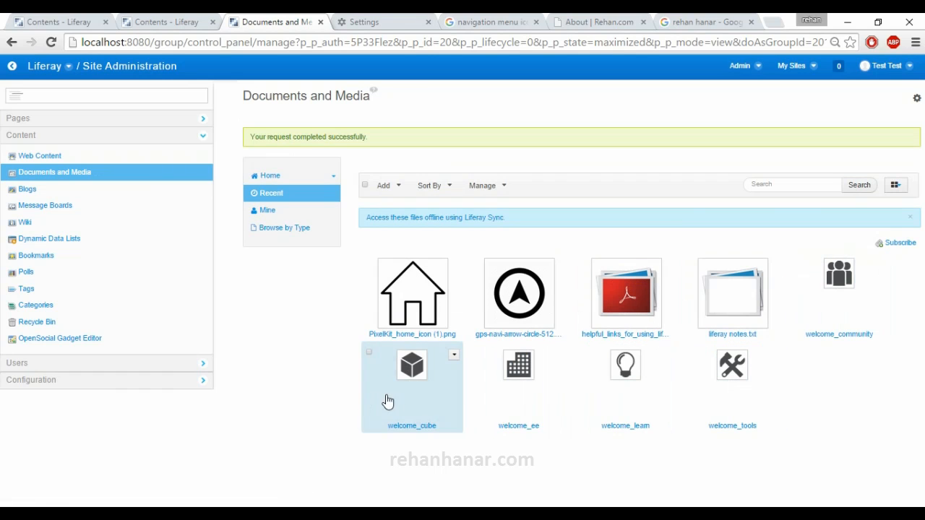
left_click(267, 220)
left_click(281, 228)
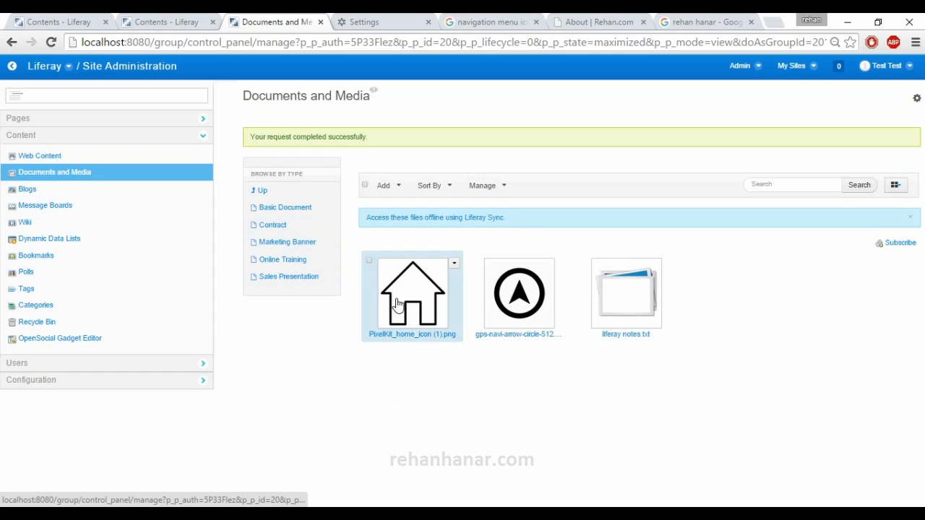
- Open PixelKit_home_icon (1).png for editing and look through its file, title and description fields
left_click(454, 264)
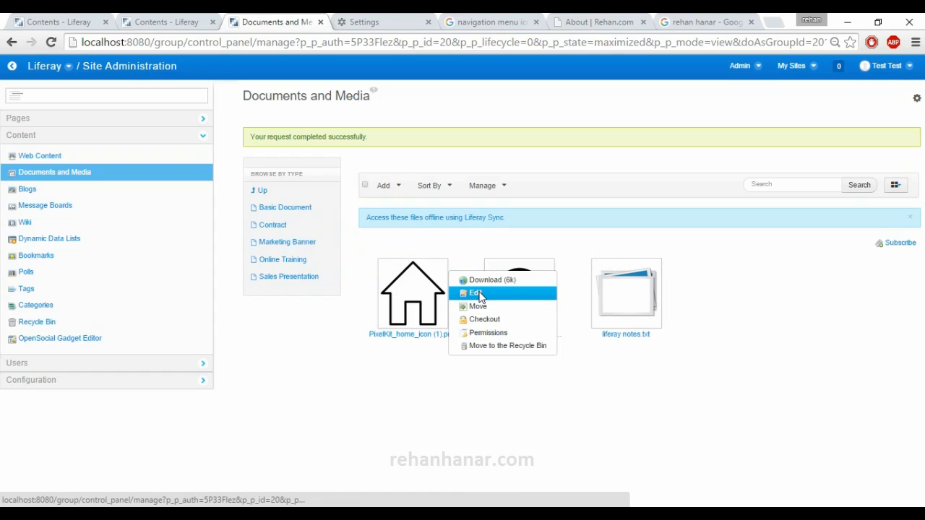
left_click(479, 294)
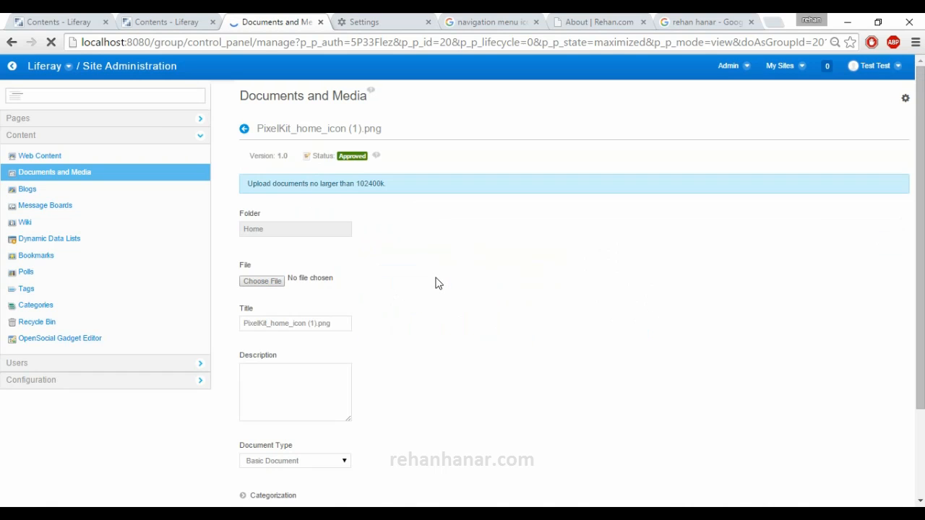
scroll(370, 274, "down", 2)
scroll(370, 274, "up", 1)
scroll(370, 274, "up", 1)
scroll(330, 275, "down", 2)
left_click(319, 279)
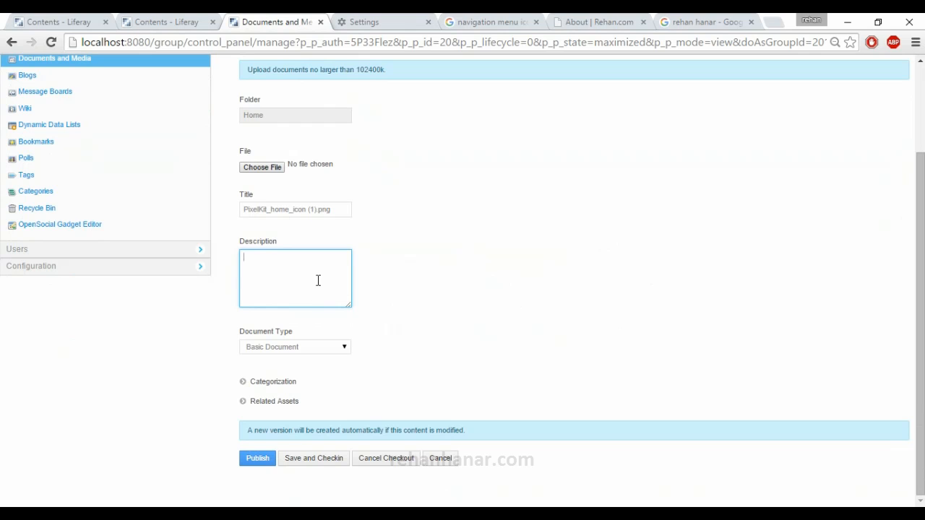
scroll(300, 269, "up", 1)
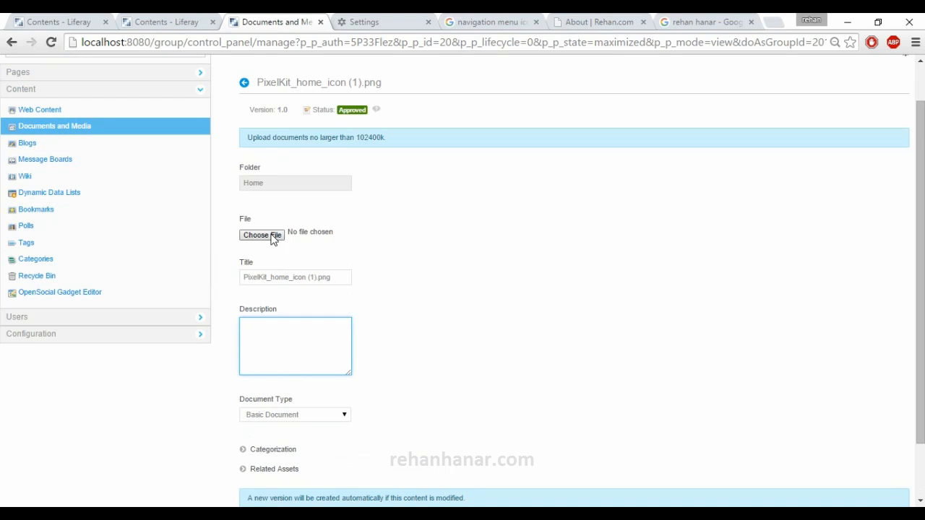
scroll(311, 305, "down", 1)
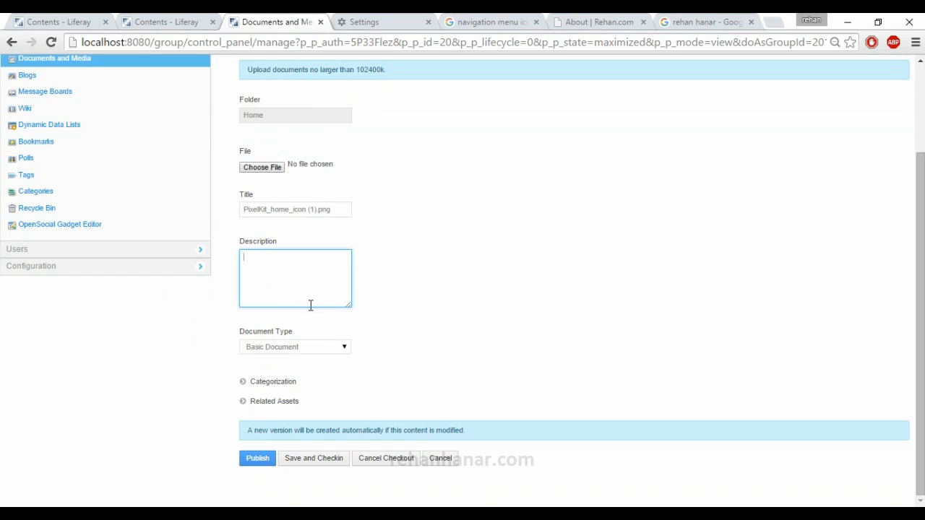
- Change the home icon's document type to Online Training
left_click(322, 351)
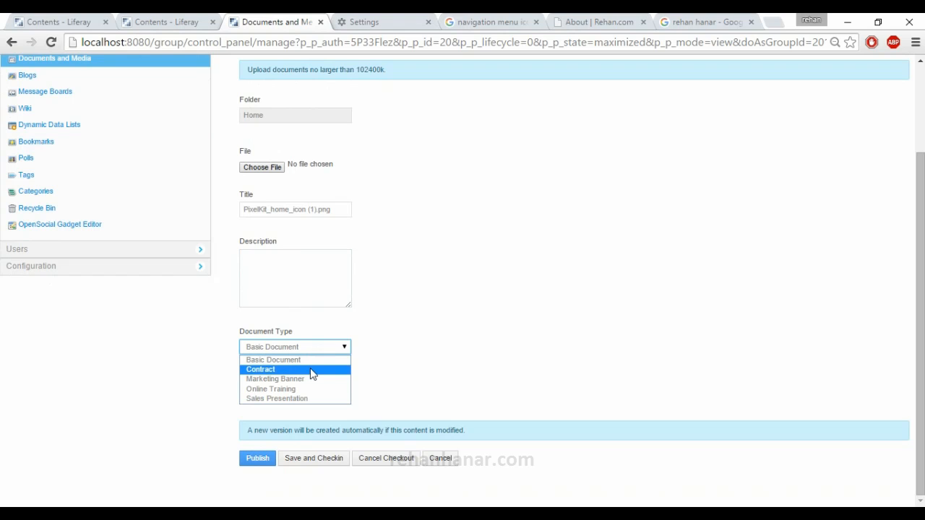
left_click(313, 389)
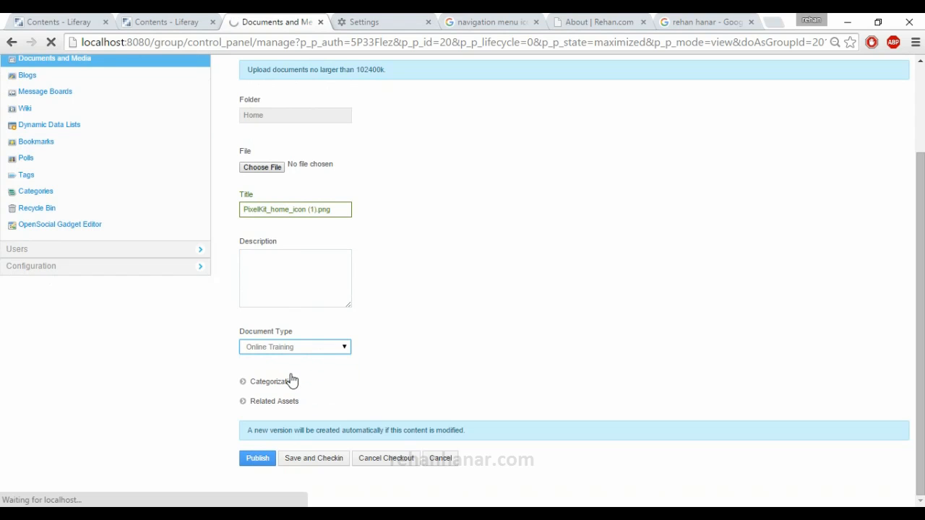
left_click(287, 379)
scroll(290, 383, "down", 2)
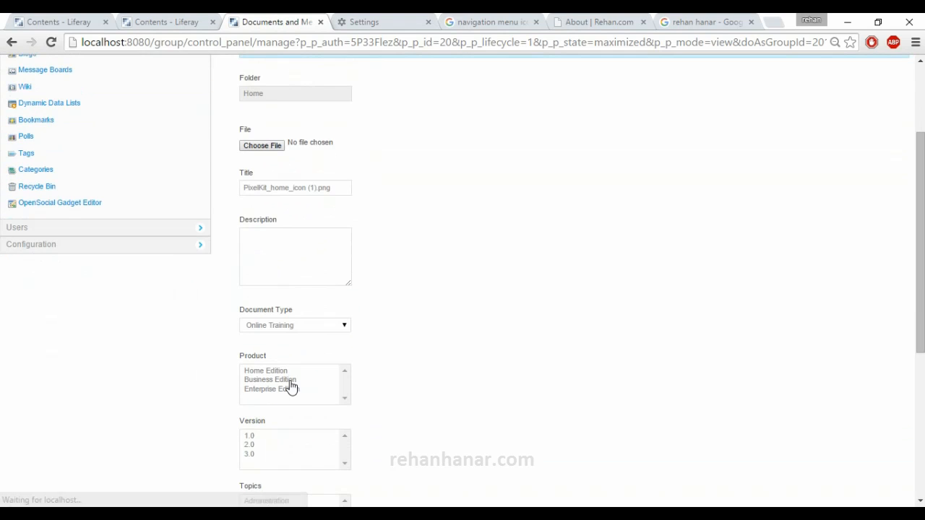
scroll(324, 329, "down", 1)
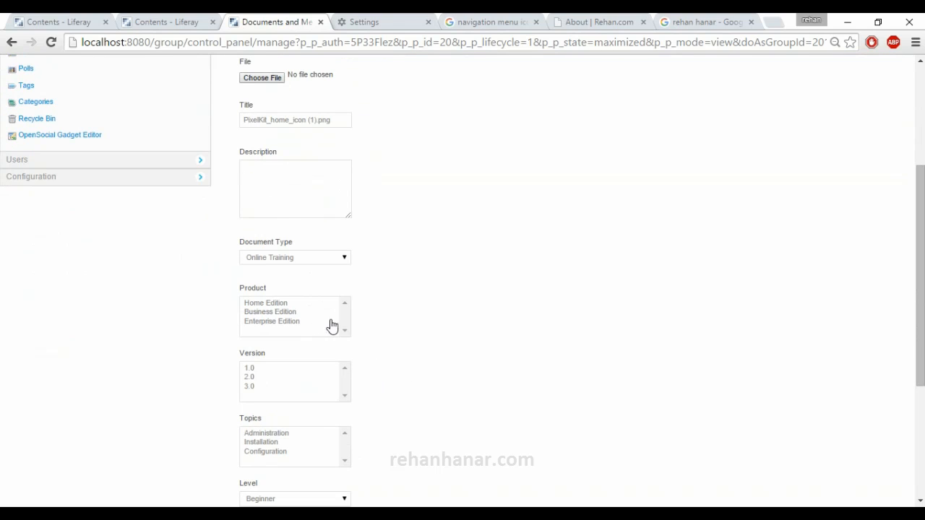
- Set the training details to product Enterprise Edition, version 2.0, topic Administration and level Intermediate
left_click(269, 325)
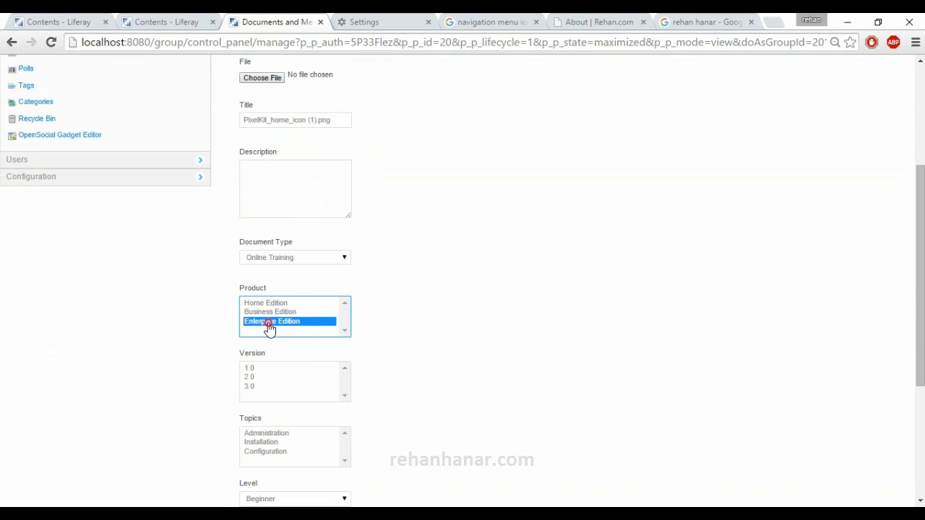
scroll(269, 329, "down", 1)
left_click(250, 310)
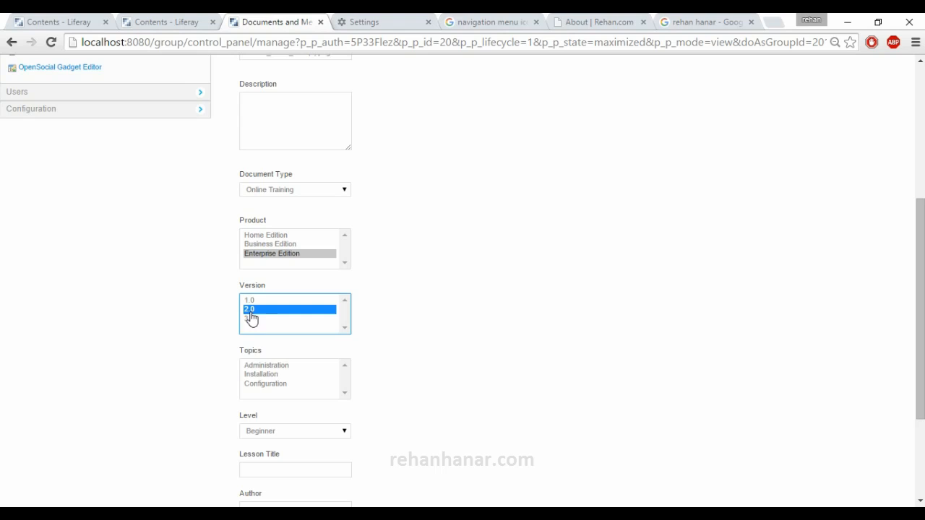
left_click(275, 366)
scroll(275, 419, "down", 1)
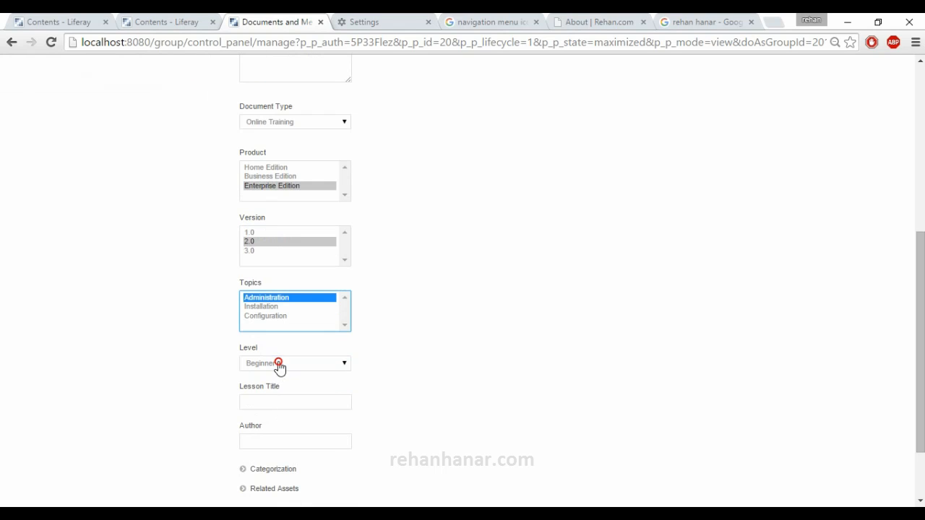
left_click(279, 366)
left_click(276, 389)
- Set the lesson title to Liferay and fill in the author's name
scroll(284, 394, "down", 1)
left_click(286, 340)
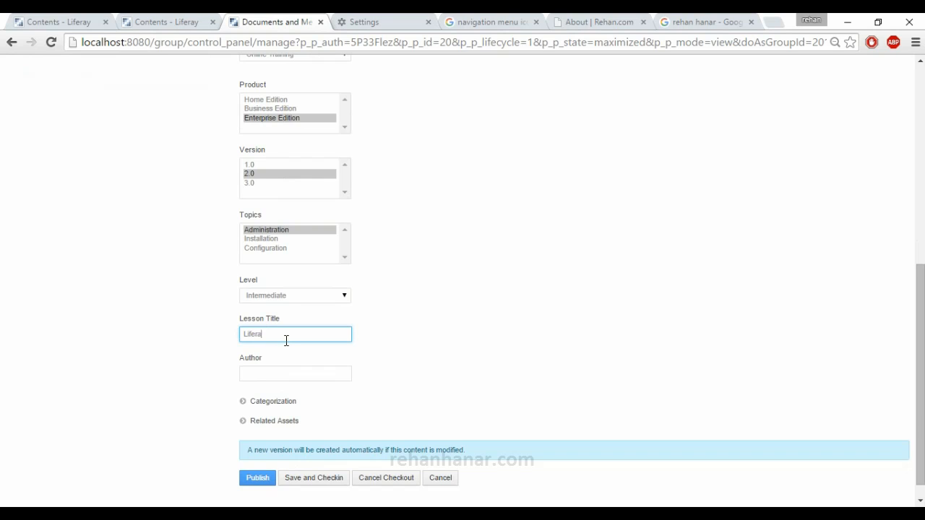
left_click(293, 372)
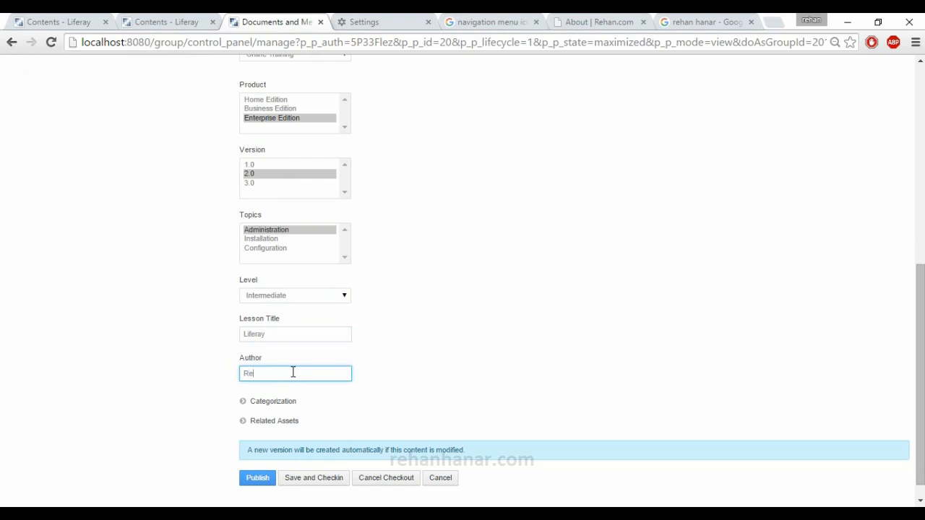
- Add the tag "Home page icon" to the document's categorization
left_click(289, 403)
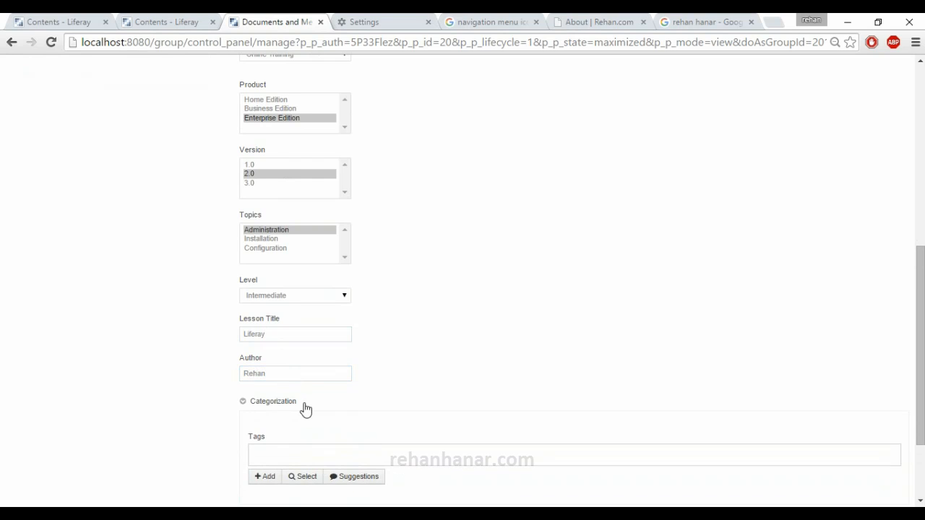
scroll(307, 404, "down", 1)
left_click(330, 395)
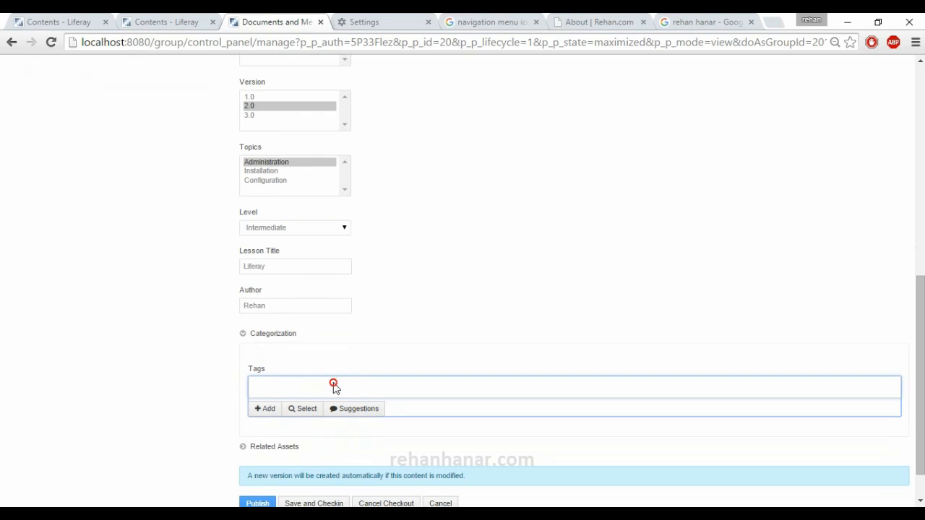
left_click(287, 394)
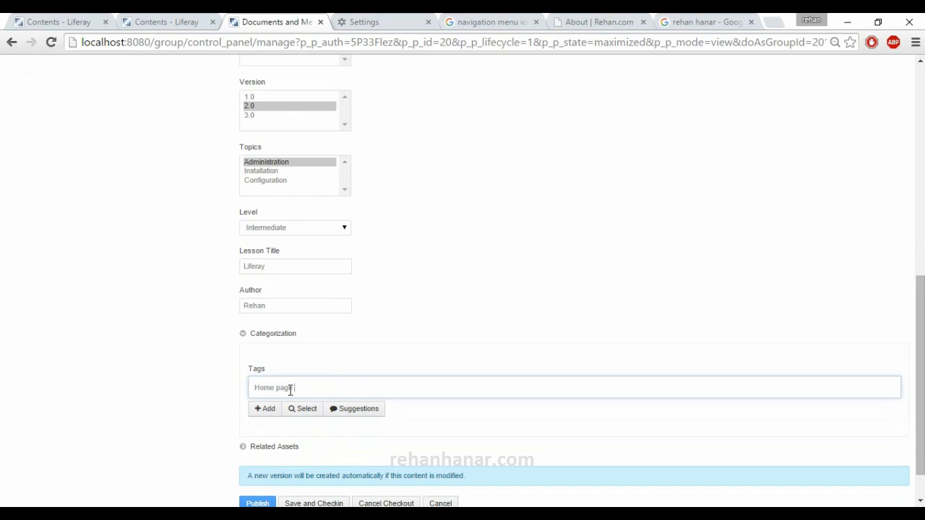
key("Return")
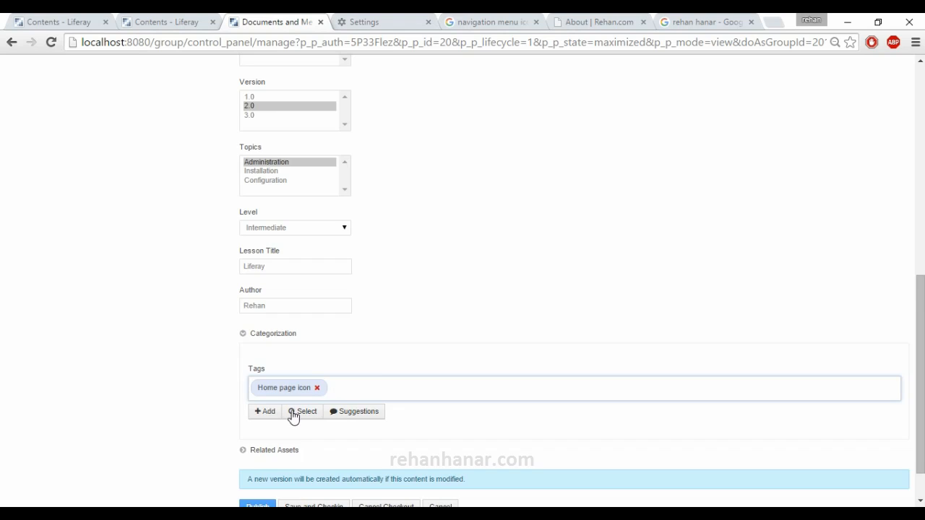
- Relate the wiki page FrontPage to the home icon document and publish the changes
scroll(293, 417, "down", 1)
left_click(293, 403)
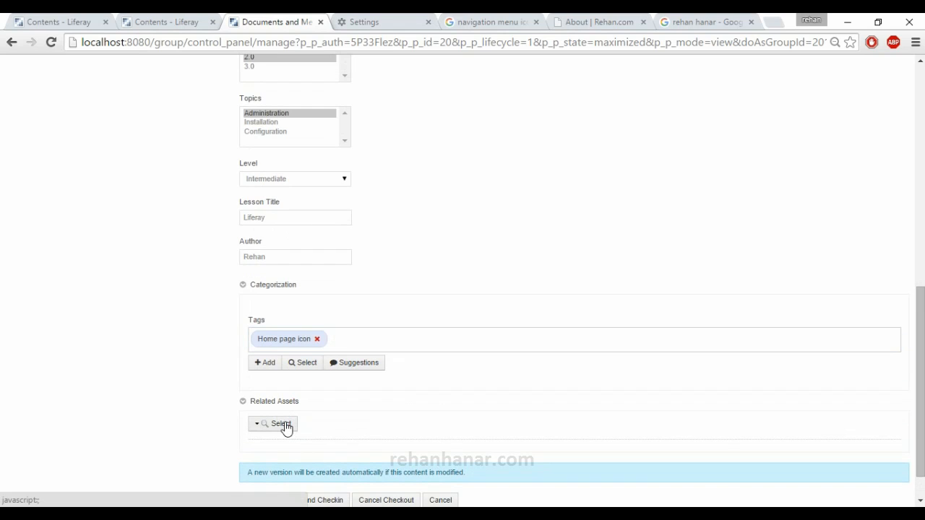
left_click(284, 424)
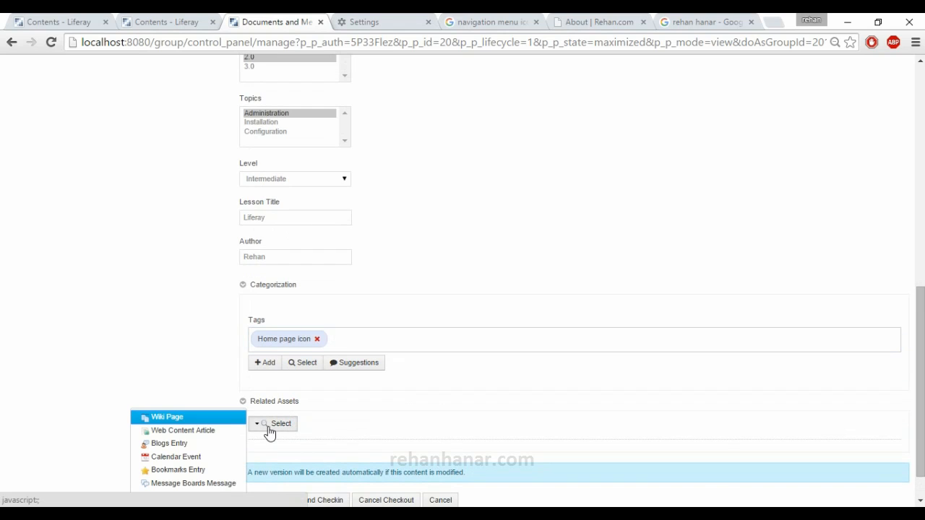
left_click(220, 418)
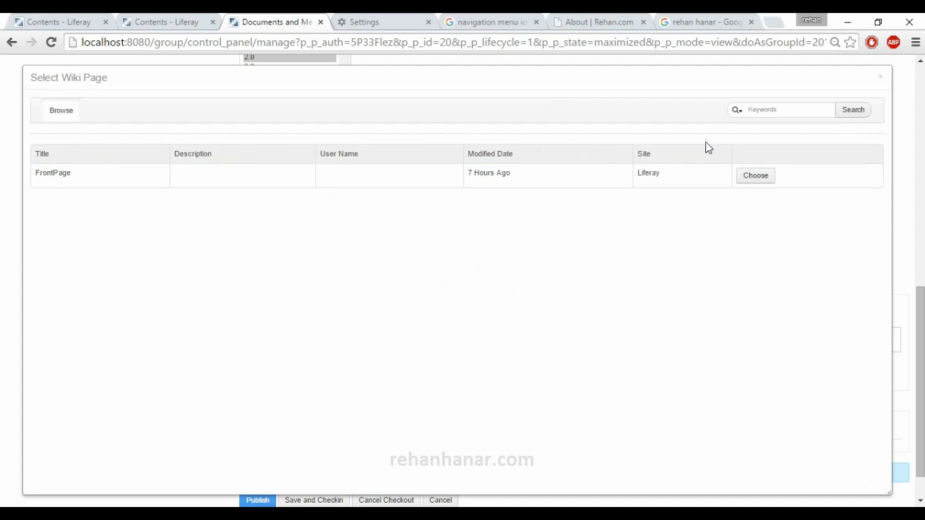
left_click(756, 176)
scroll(696, 209, "down", 2)
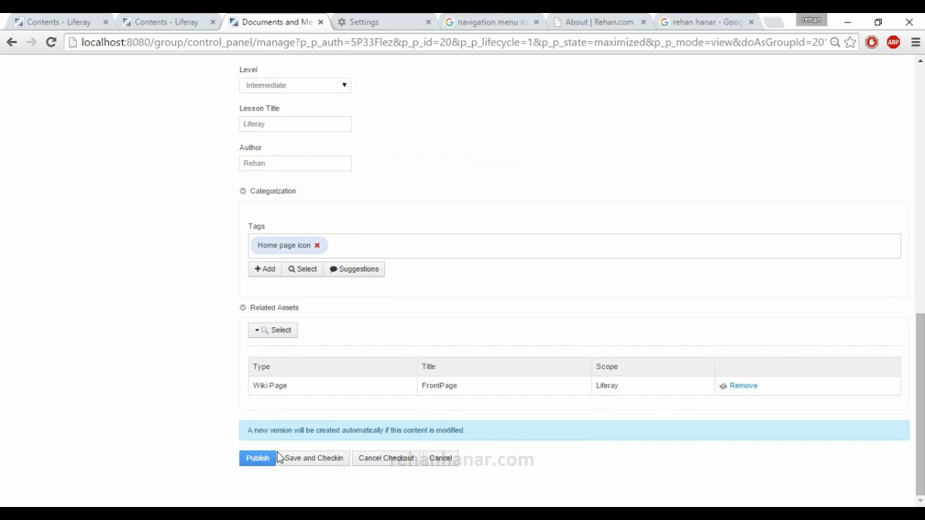
left_click(267, 463)
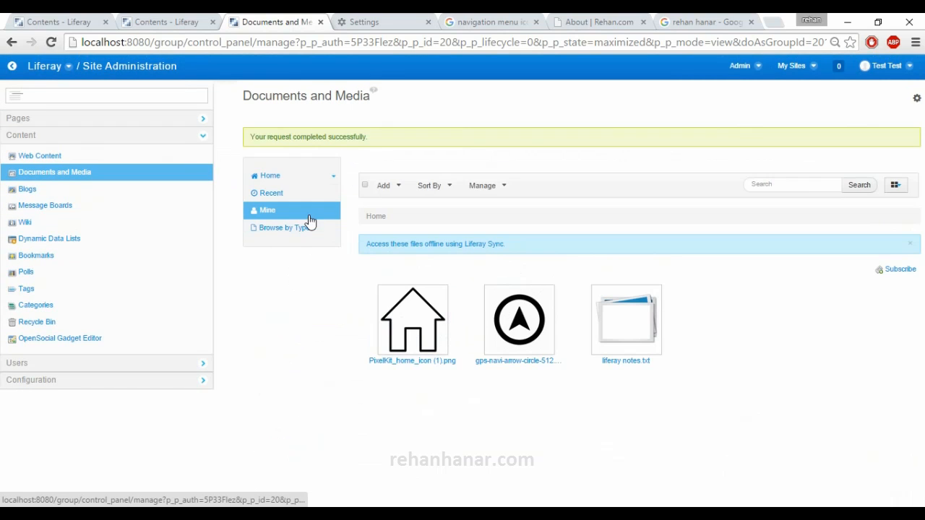
- Browse the documents of type Online Training, then return to the Home folder
left_click(298, 230)
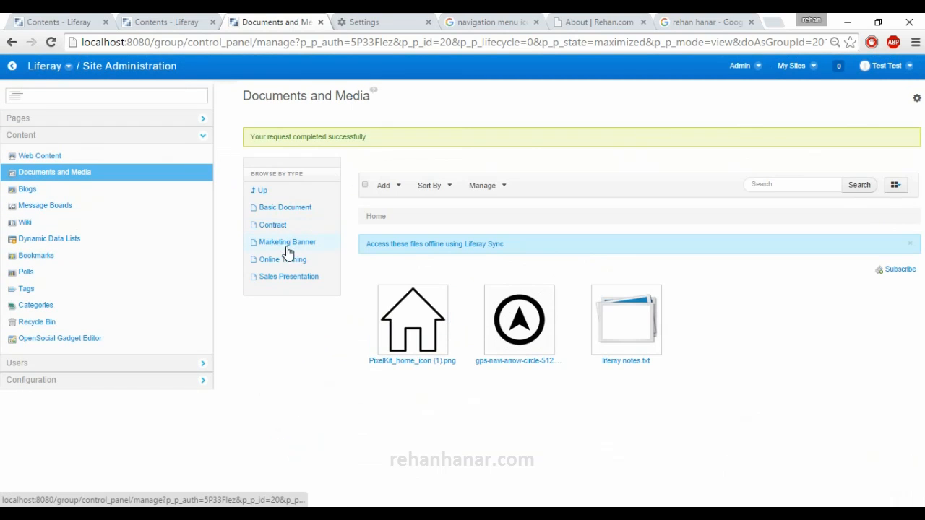
left_click(285, 263)
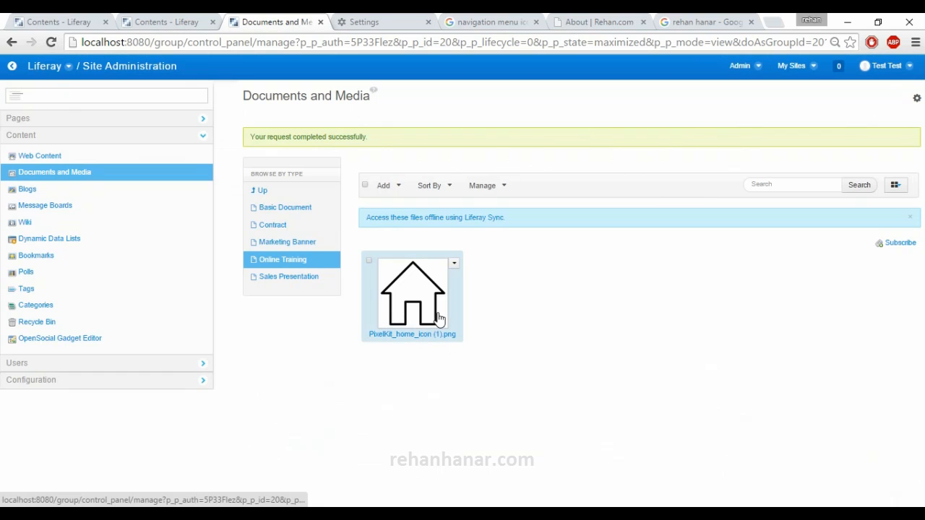
left_click(262, 191)
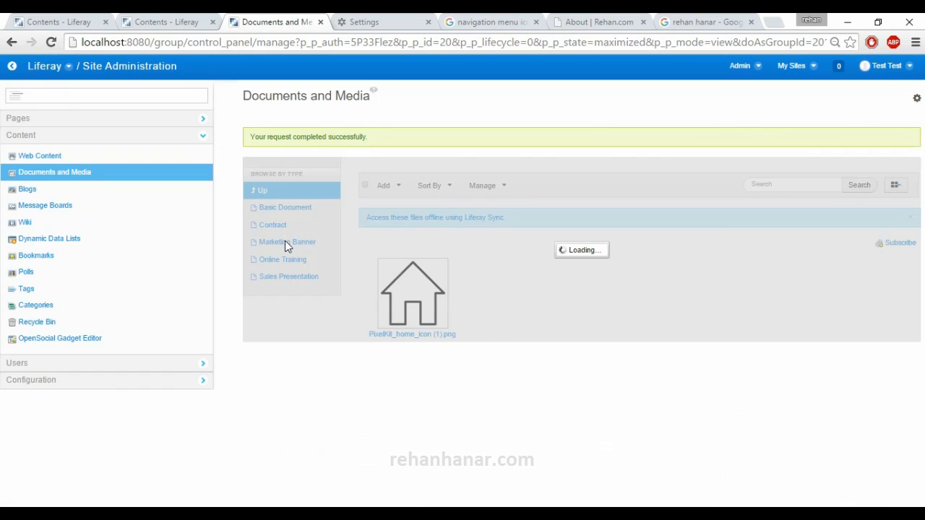
- Open gps-navi-arrow-circle-512.png for editing and try the document type Marketing Banner
left_click(562, 289)
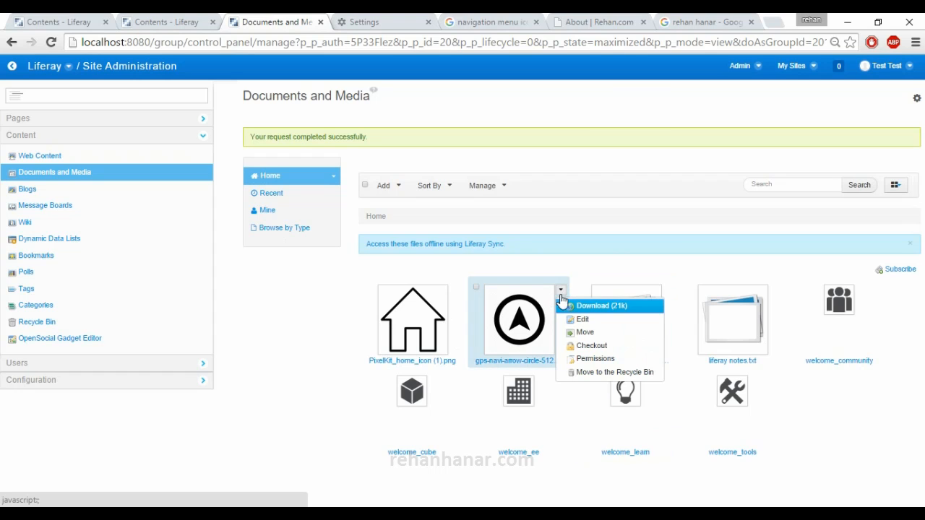
left_click(576, 323)
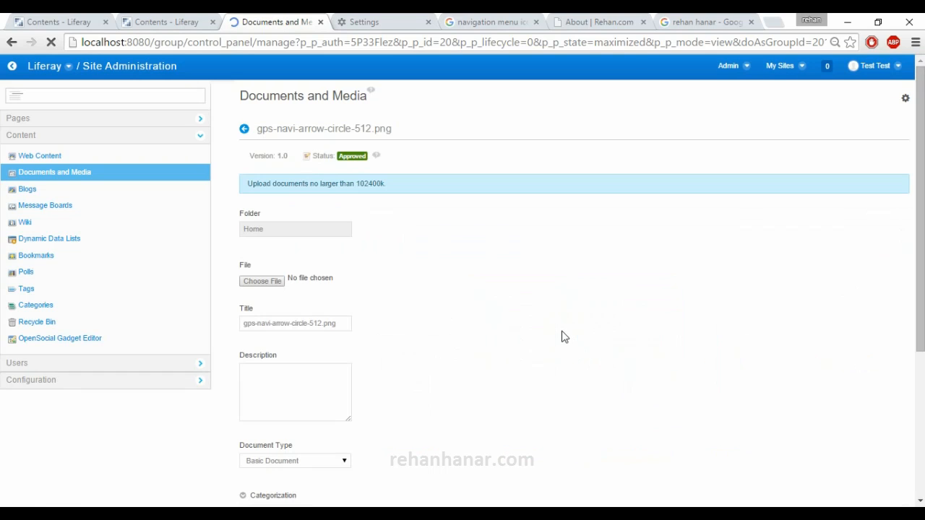
scroll(274, 352, "down", 3)
left_click(294, 258)
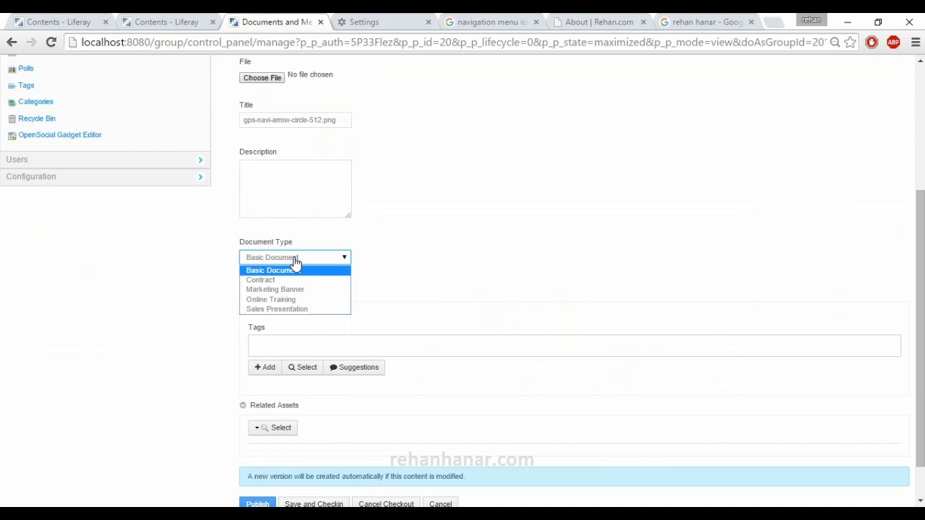
left_click(299, 290)
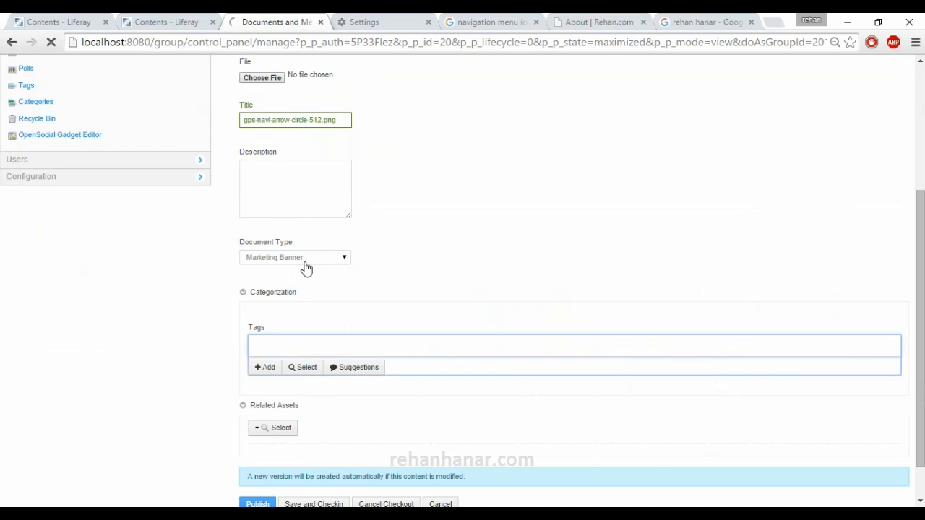
- Examine the Marketing Banner fields and their options, and leave the edit form without publishing
scroll(326, 427, "down", 3)
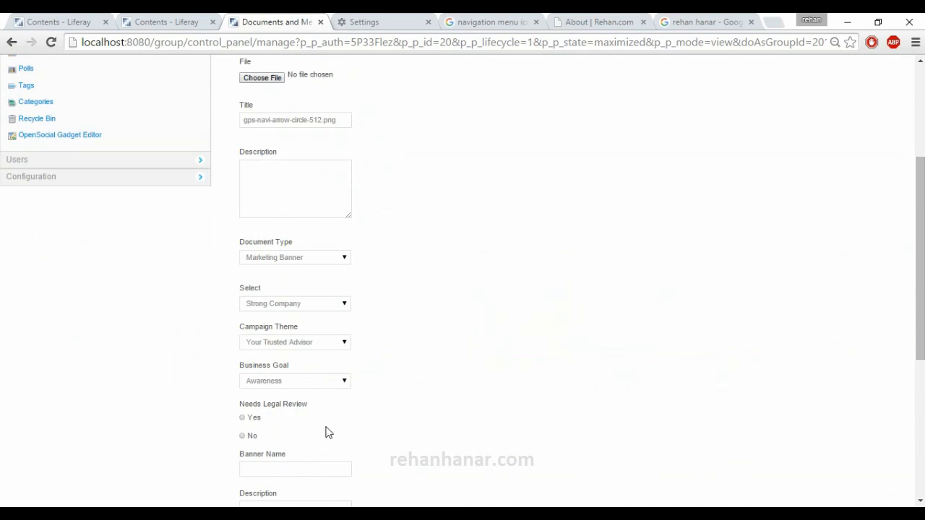
scroll(325, 354, "down", 1)
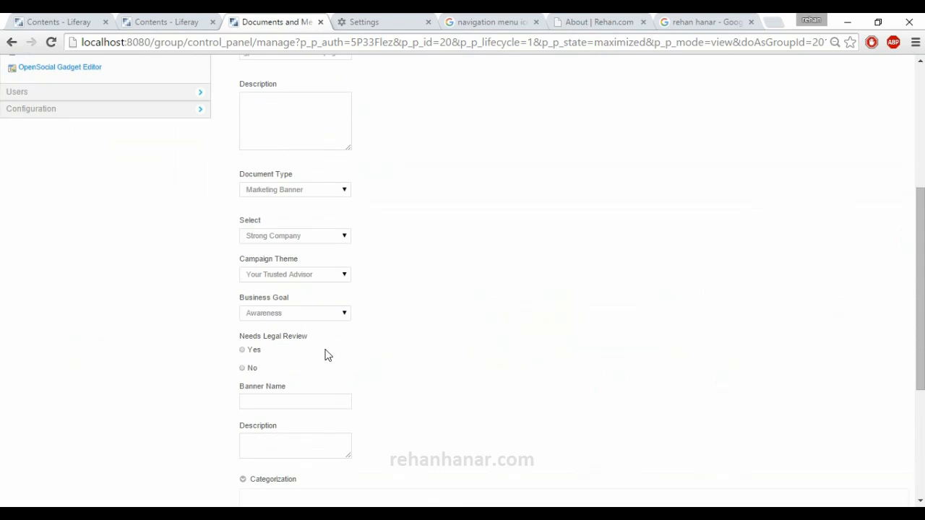
left_click(294, 241)
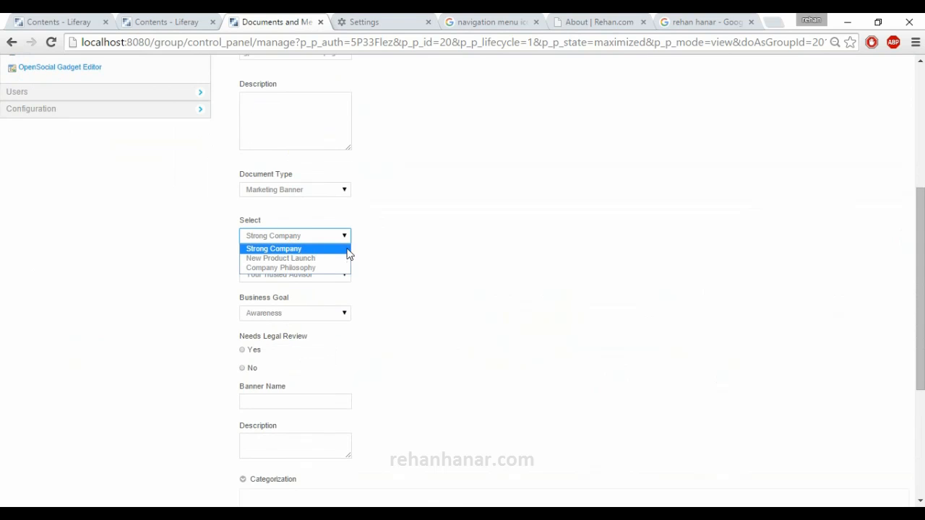
left_click(346, 248)
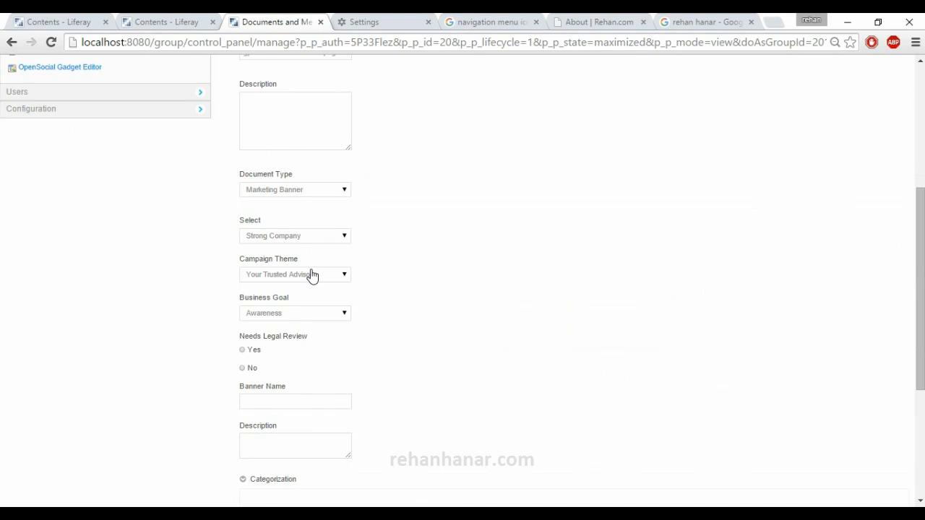
scroll(308, 290, "down", 3)
scroll(301, 386, "up", 7)
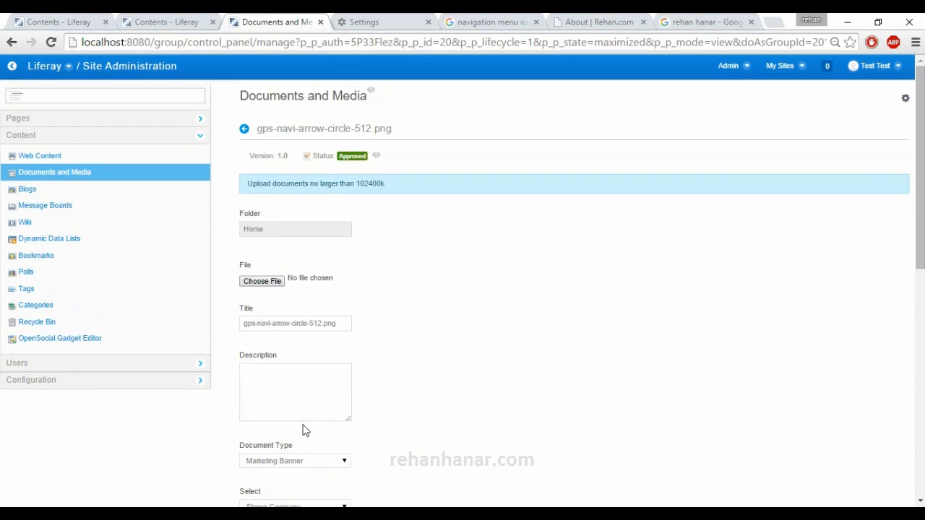
scroll(306, 430, "down", 5)
scroll(306, 429, "up", 5)
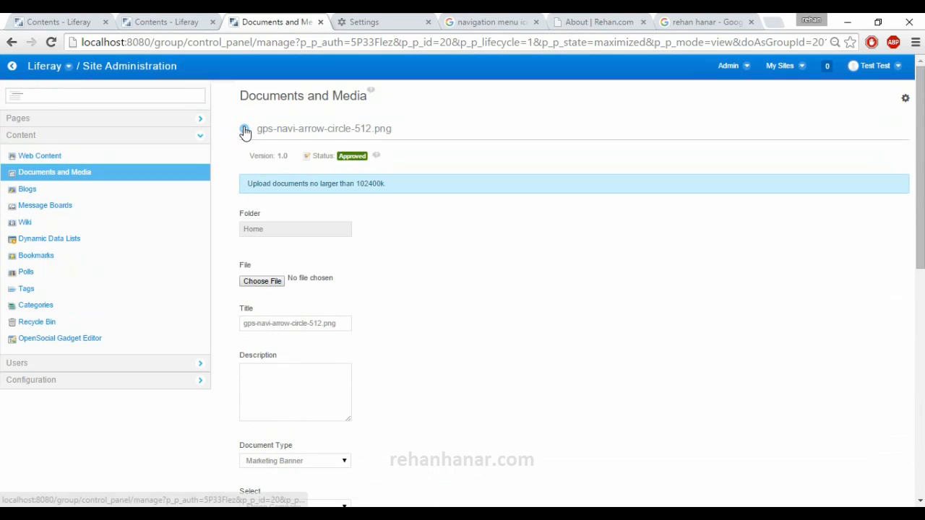
left_click(244, 128)
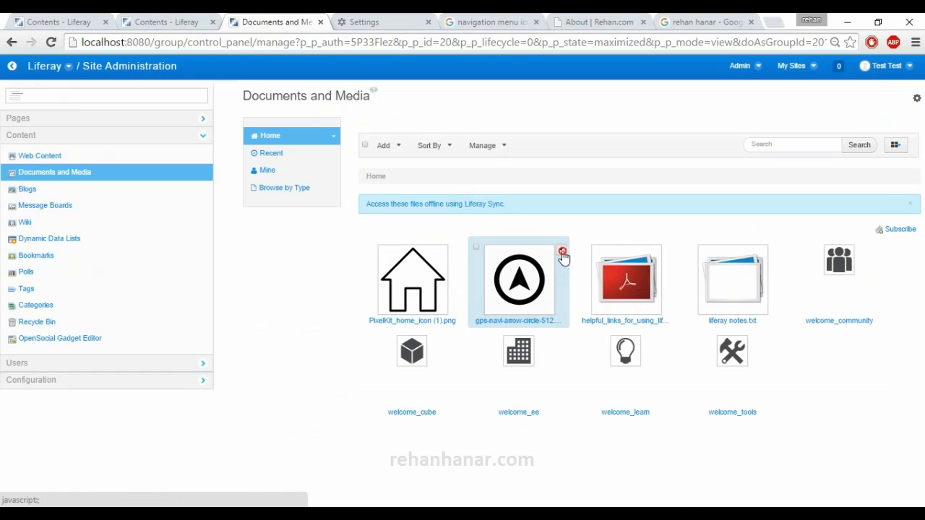
- Move gps-navi-arrow-circle-512.png from Home into a newly created folder named Documents Folder
left_click(561, 251)
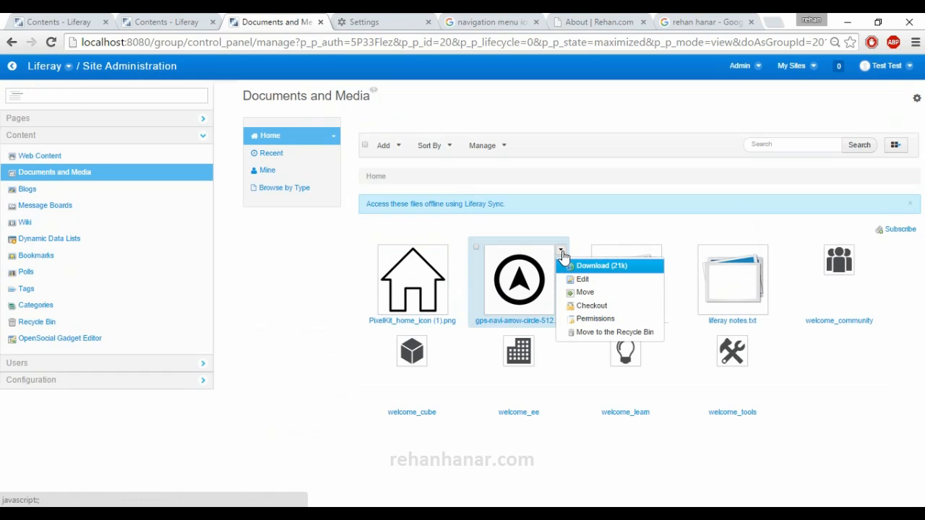
left_click(591, 297)
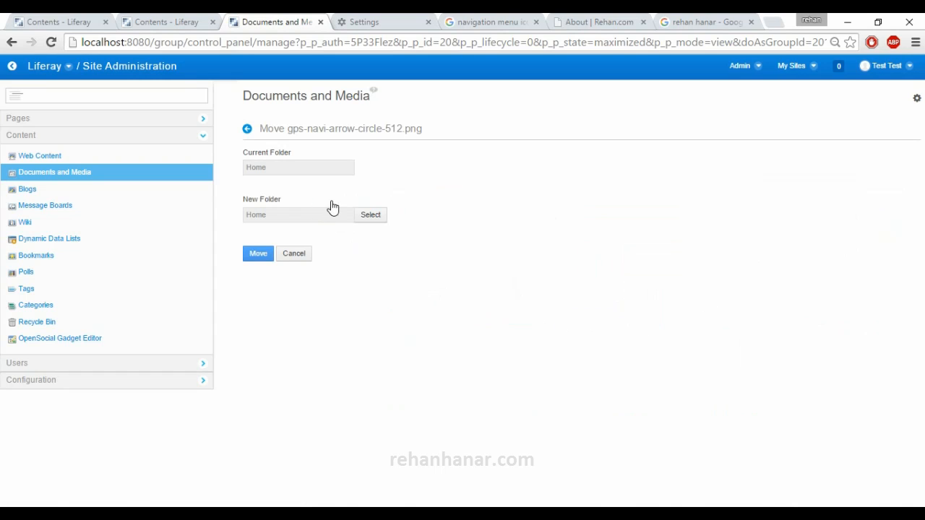
left_click(367, 218)
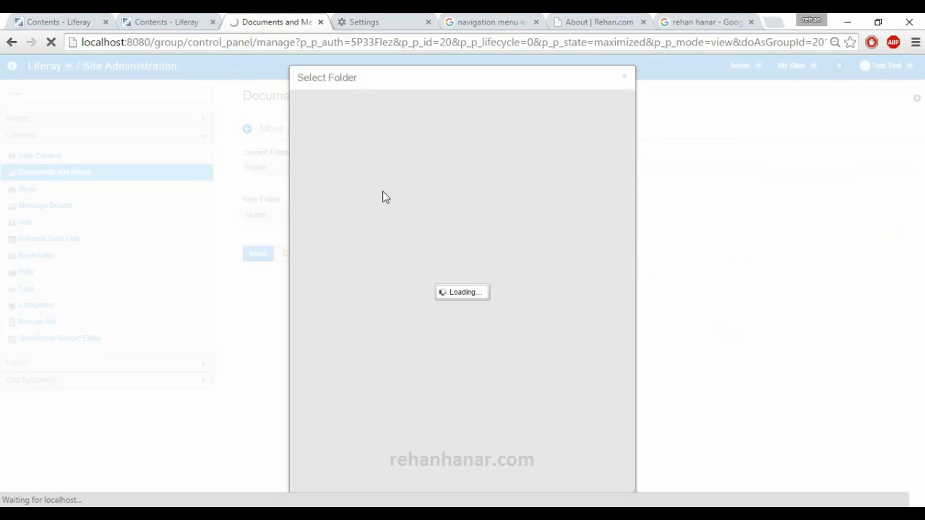
left_click(445, 151)
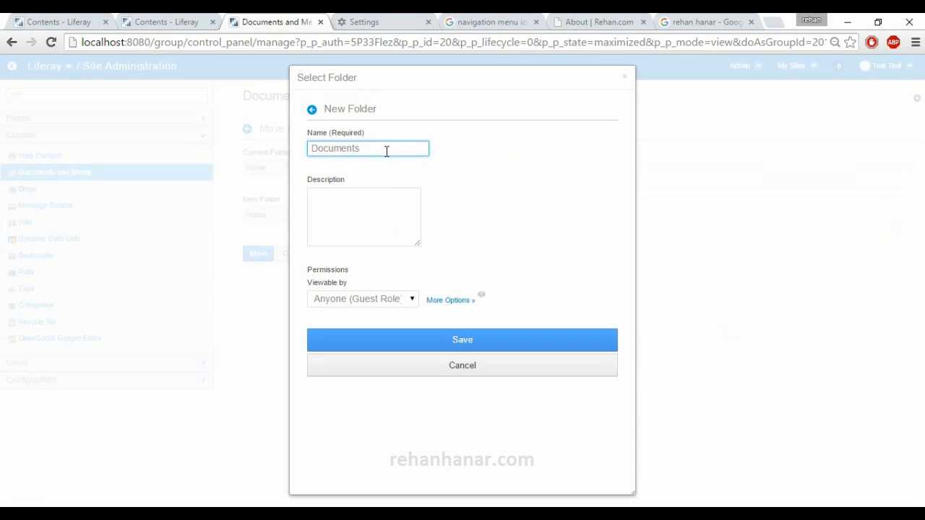
left_click(383, 232)
left_click(436, 340)
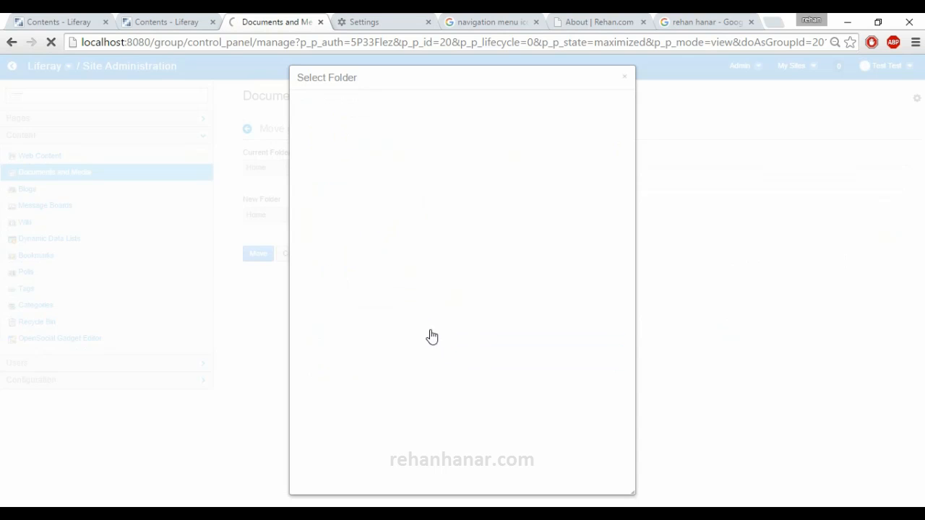
left_click(578, 269)
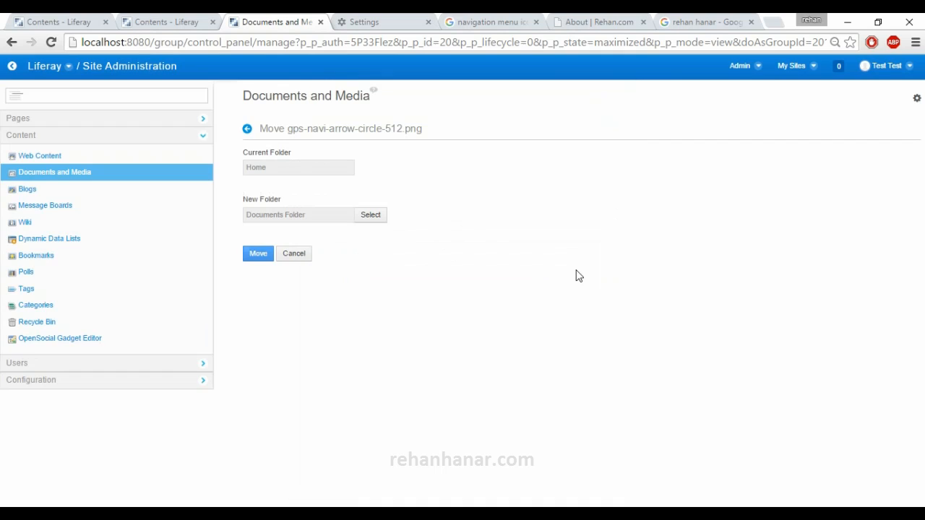
left_click(262, 259)
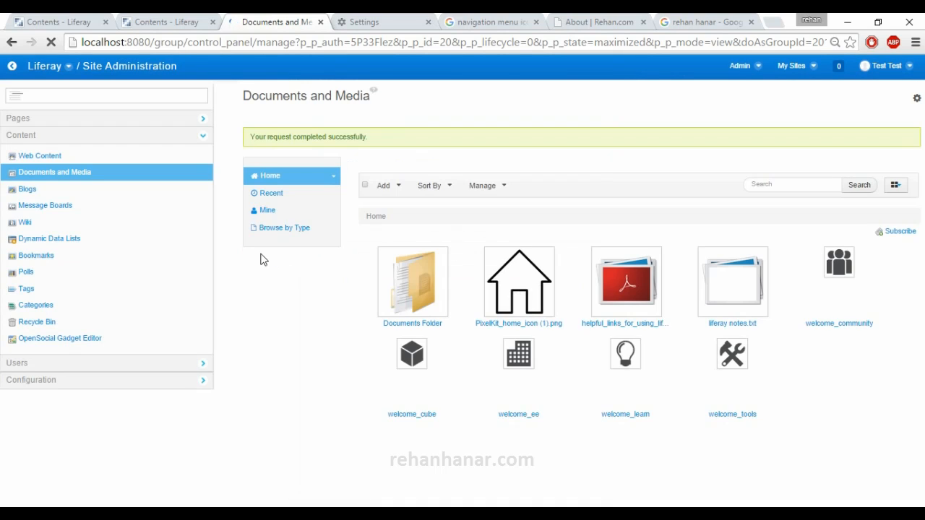
- Check the contents of Documents Folder and return to the Home folder
left_click(389, 325)
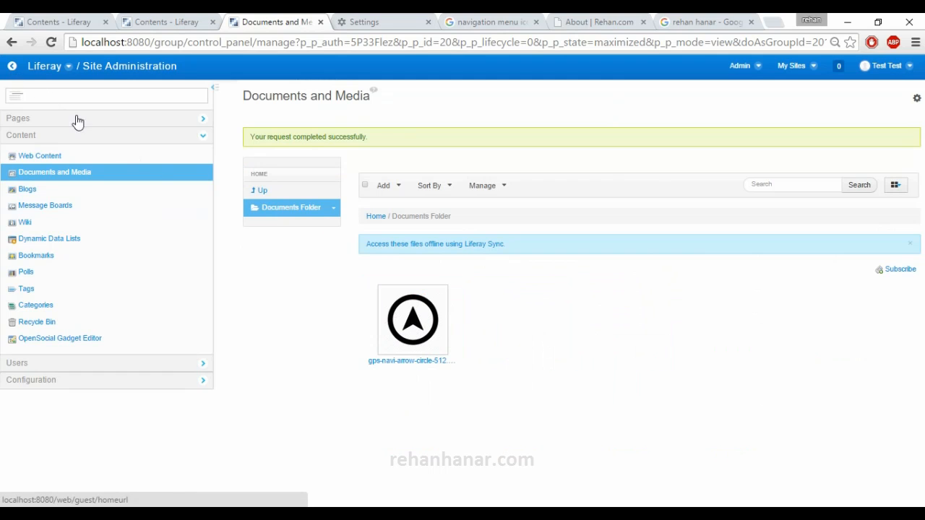
left_click(12, 42)
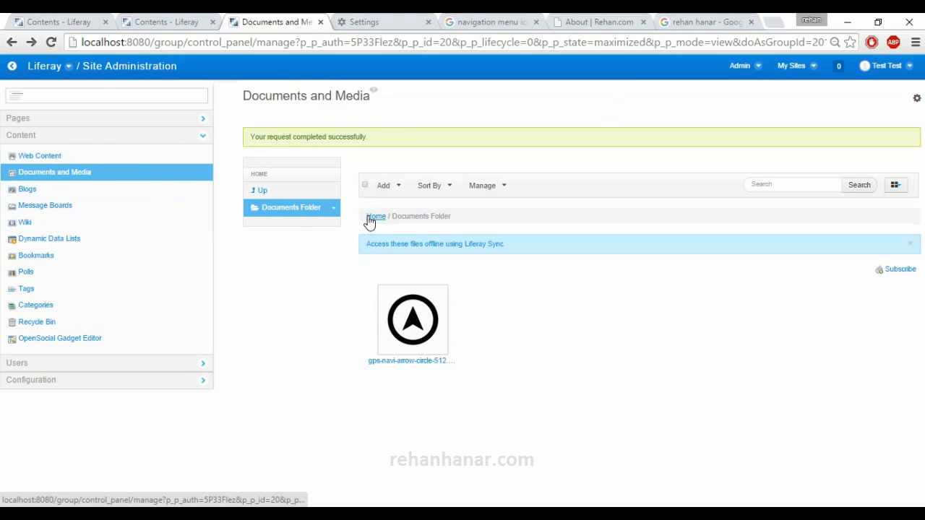
left_click(272, 199)
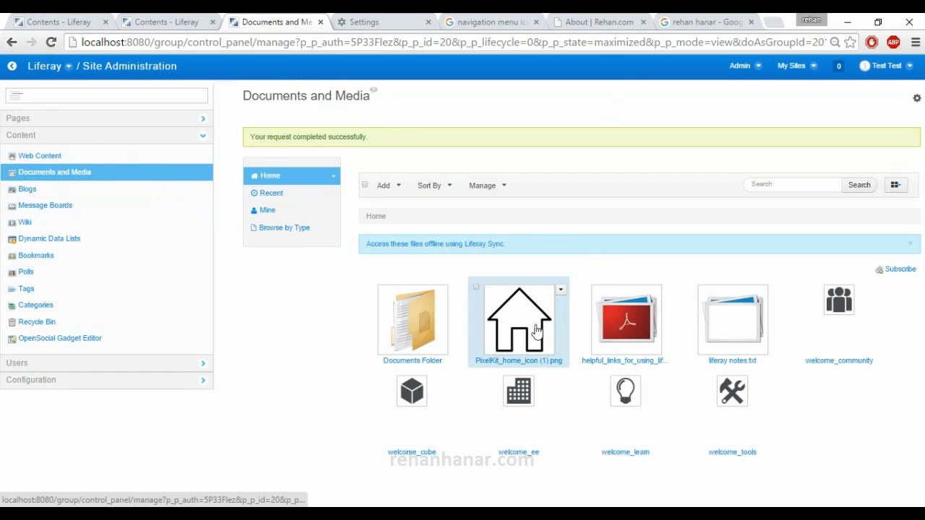
- Move the helpful_links_for_using_lif... PDF from Home into Documents Folder
left_click_drag(651, 333, 407, 342)
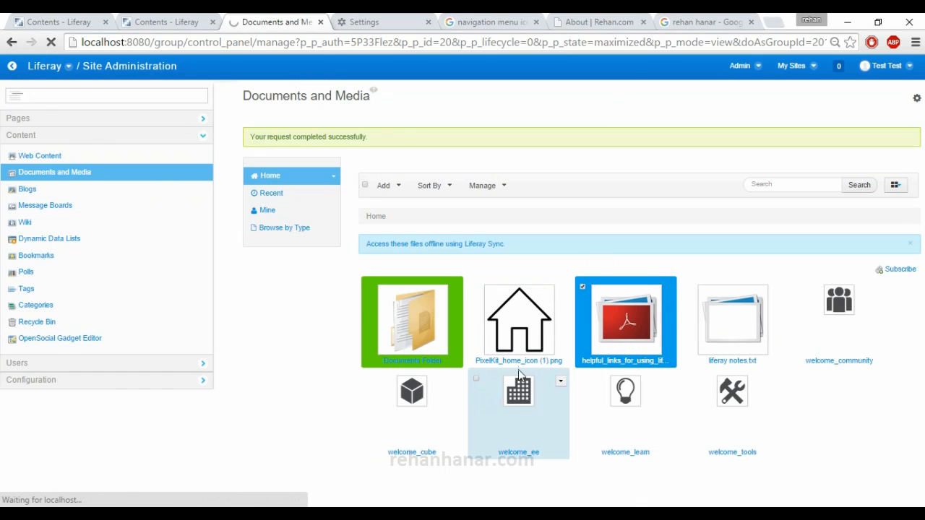
left_click(259, 242)
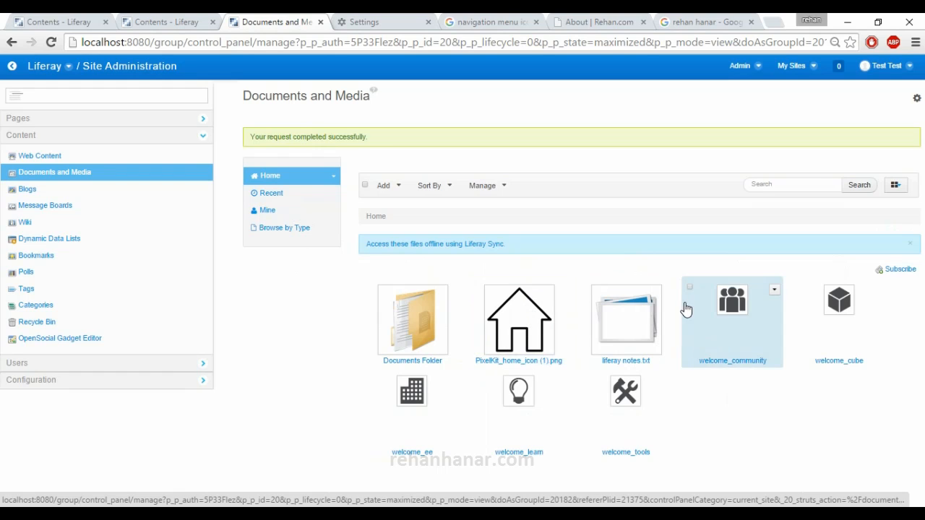
- Review the role permissions of PixelKit_home_icon (1).png, save them as they are, and return to the Home file list
left_click(559, 292)
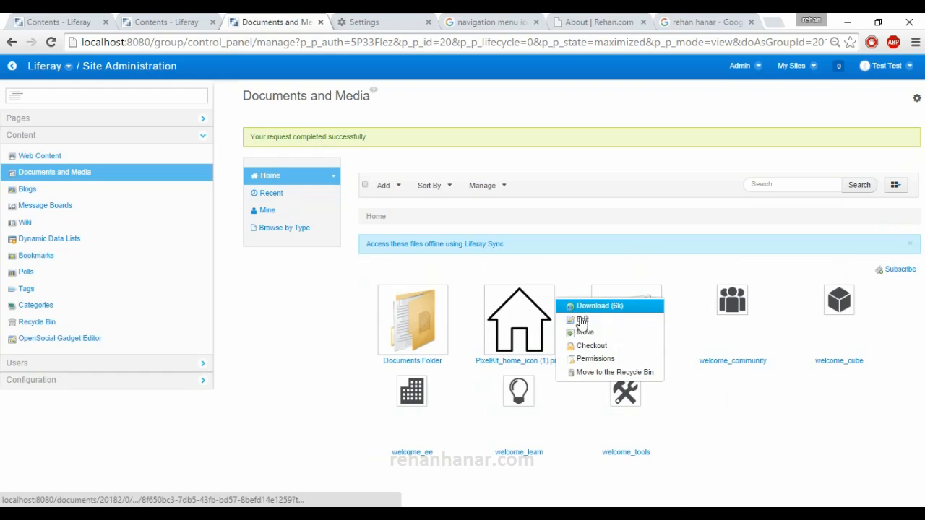
left_click(587, 359)
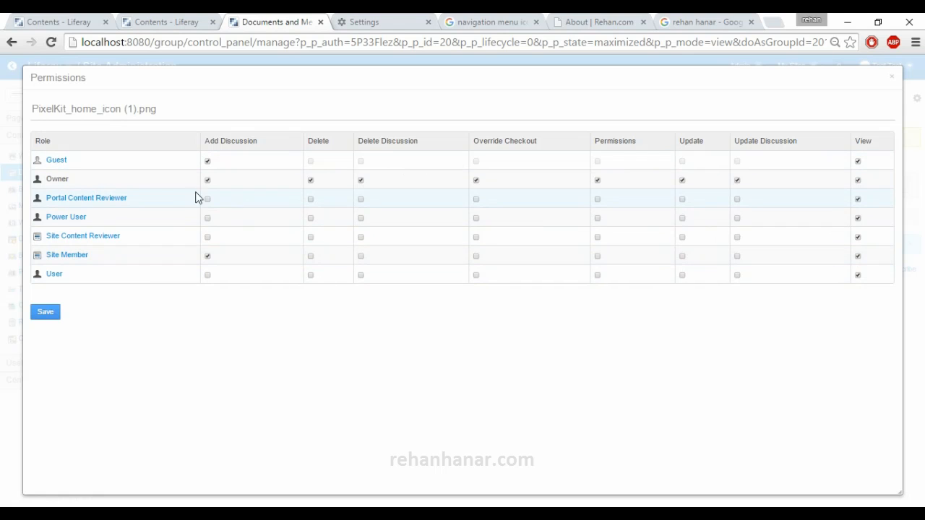
left_click_drag(46, 181, 890, 173)
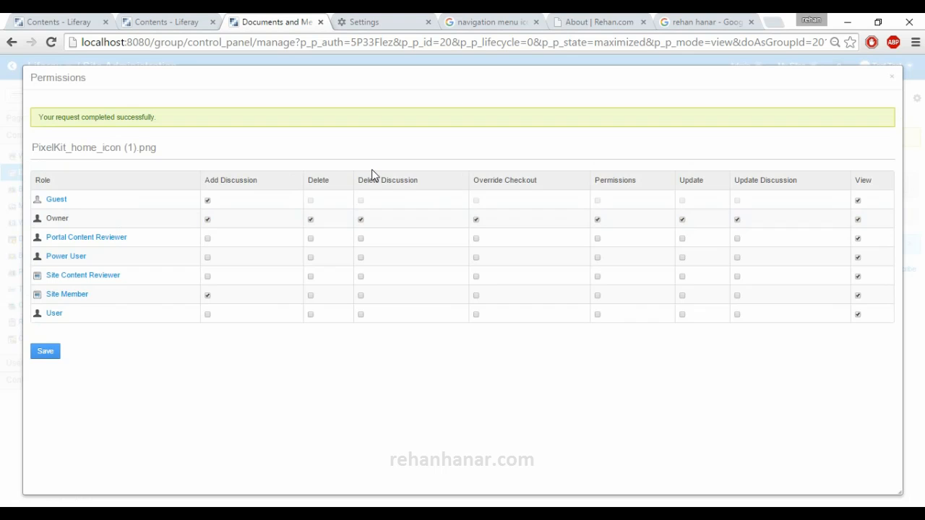
left_click(892, 79)
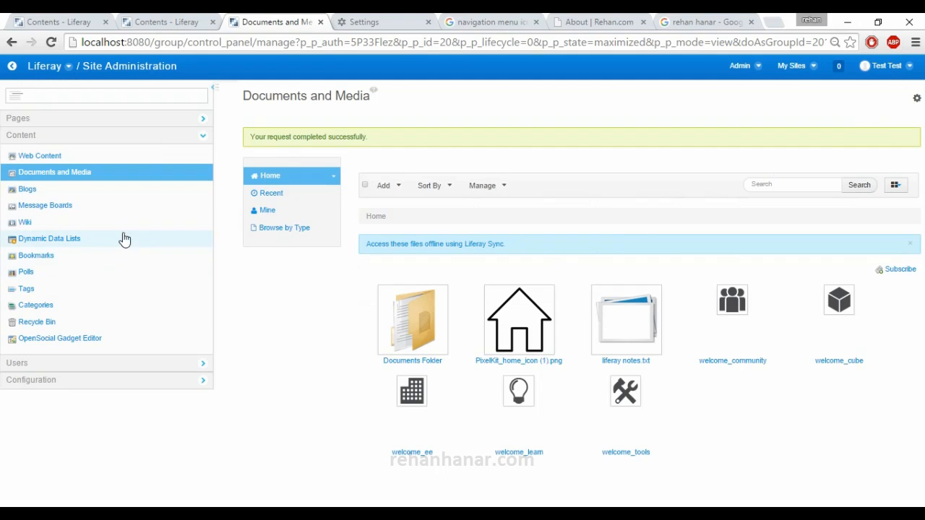